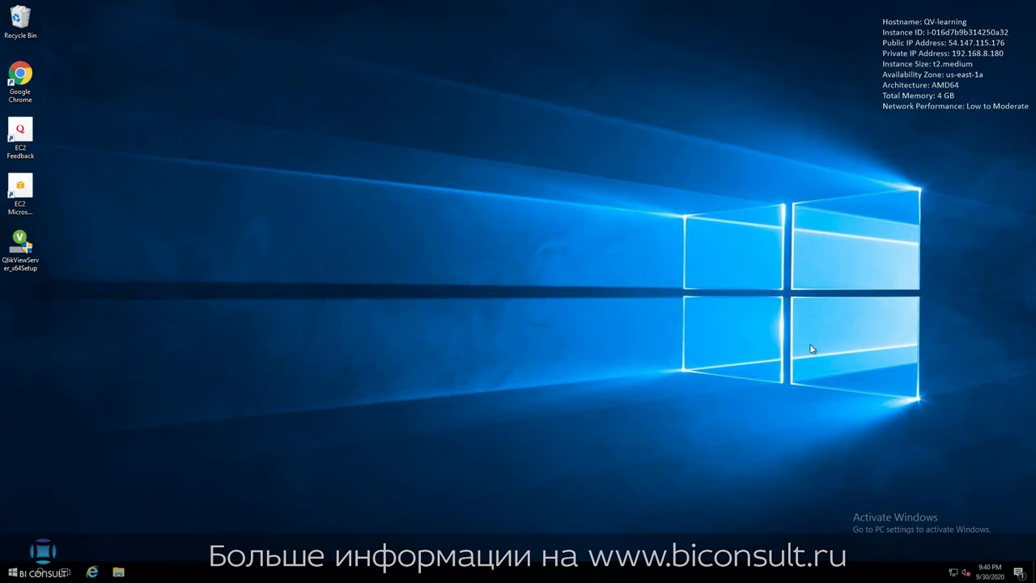
Run QlikViewServer_x64Setup as administrator and approve the UAC prompt.
{"action": "right_click", "coordinate": [16, 243]}
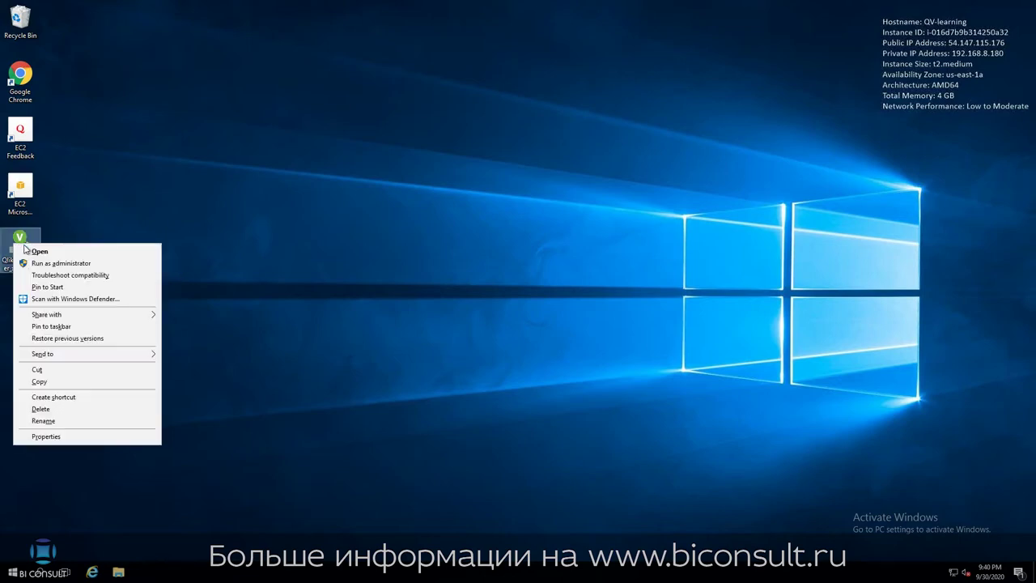
{"action": "left_click", "coordinate": [38, 264]}
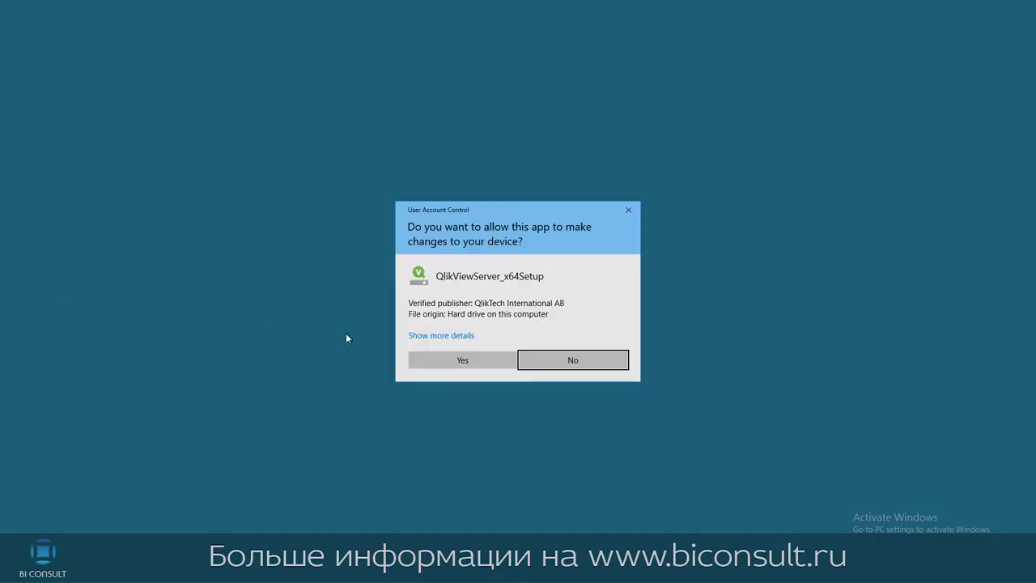
{"action": "left_click", "coordinate": [457, 360]}
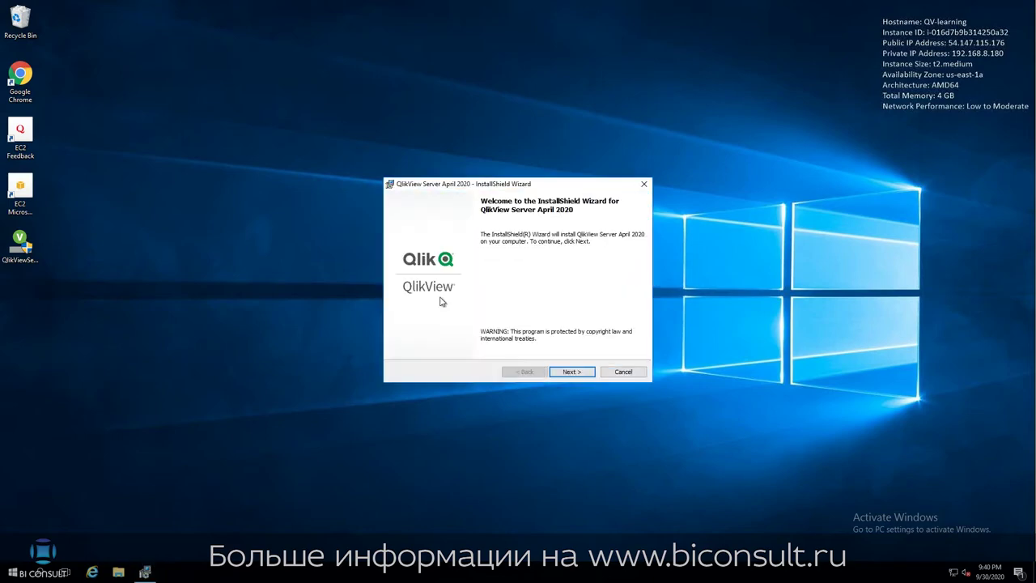
Pass the welcome page and choose Other as the region.
{"action": "left_click", "coordinate": [559, 372]}
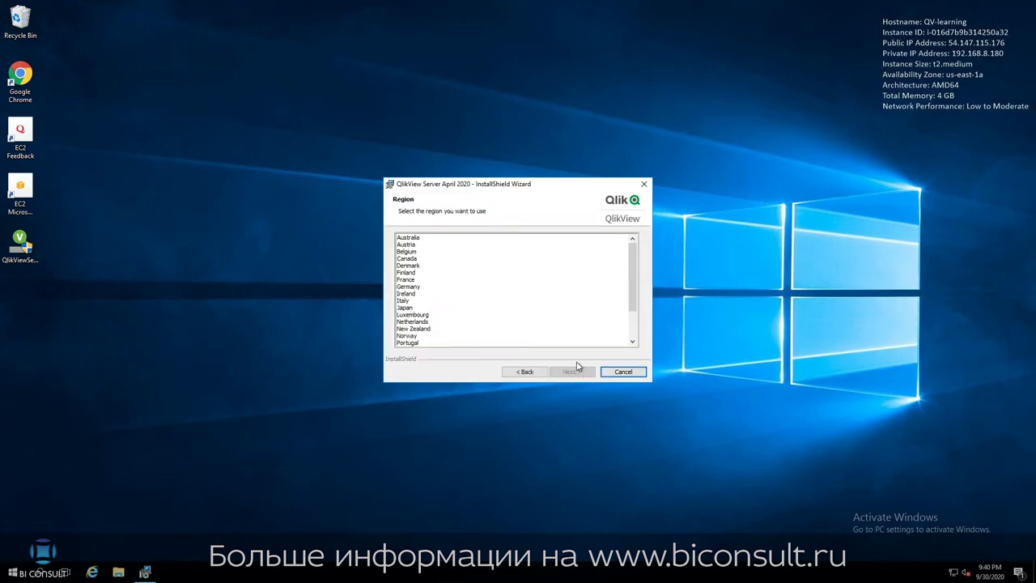
{"action": "left_click_drag", "start_coordinate": [633, 281], "coordinate": [623, 344]}
{"action": "left_click", "coordinate": [427, 343]}
{"action": "left_click", "coordinate": [584, 374]}
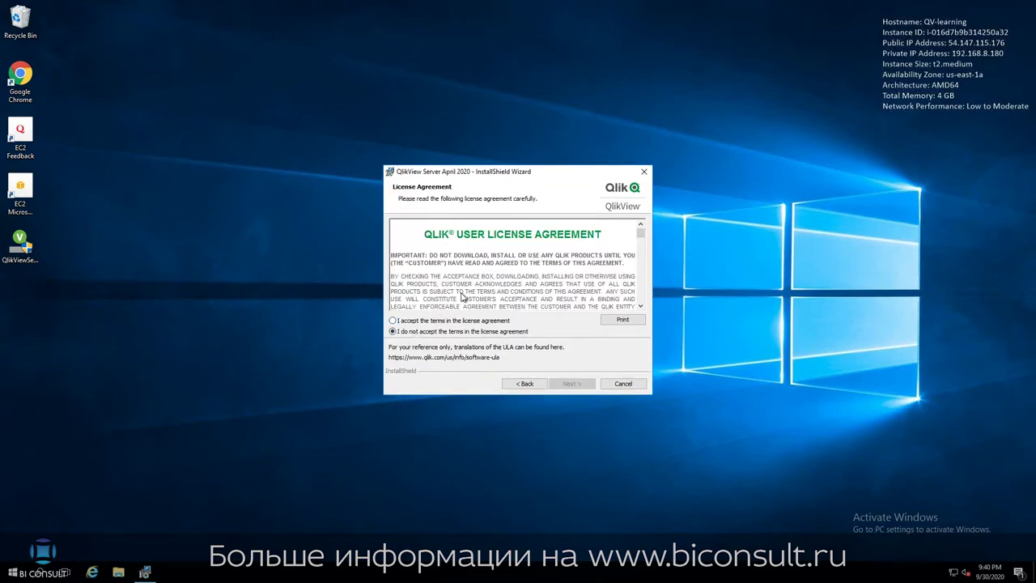
Accept the license agreement terms and move on to Customer Information.
{"action": "scroll", "coordinate": [638, 251], "scroll_direction": "down", "scroll_amount": 15}
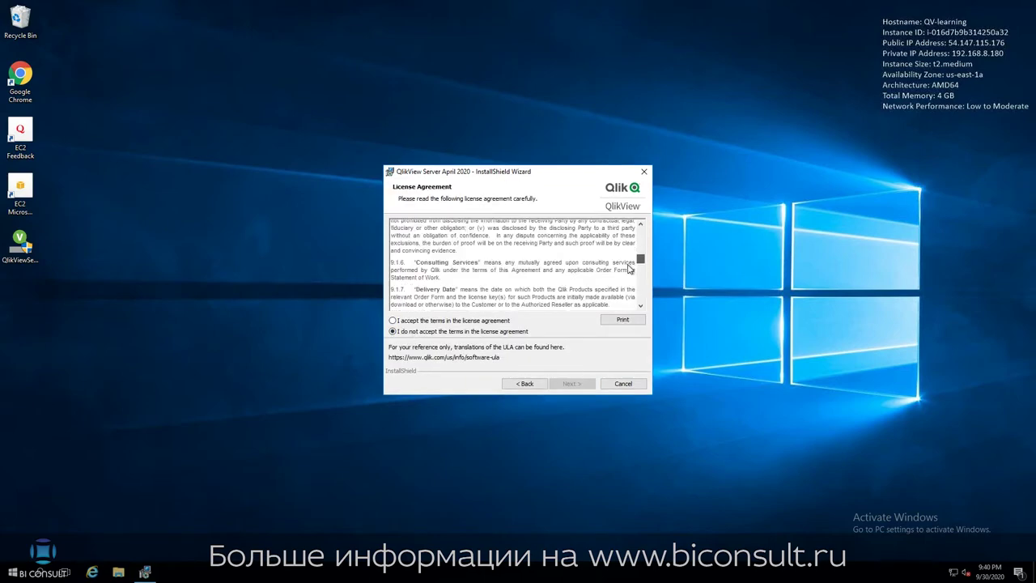
{"action": "left_click", "coordinate": [393, 321]}
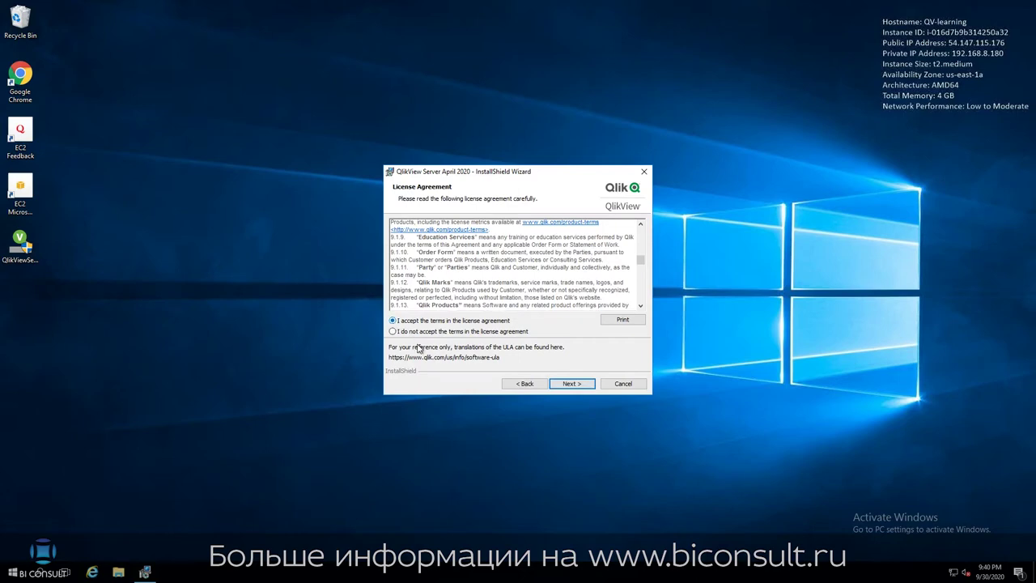
{"action": "left_click", "coordinate": [567, 384]}
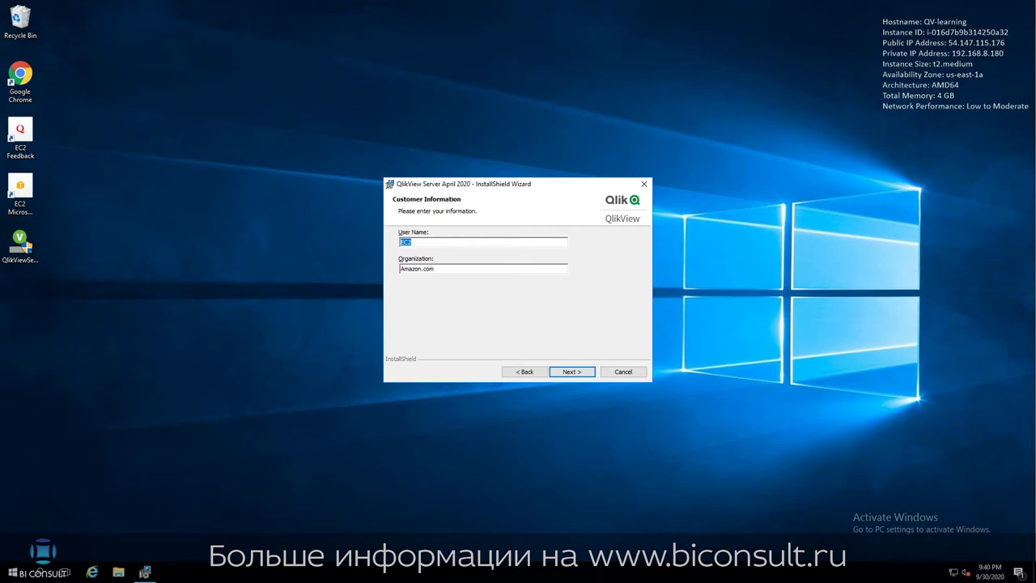
Replace the default user name and organization with the new customer details and continue.
{"action": "left_click", "coordinate": [441, 243]}
{"action": "left_click_drag", "start_coordinate": [419, 241], "coordinate": [393, 241]}
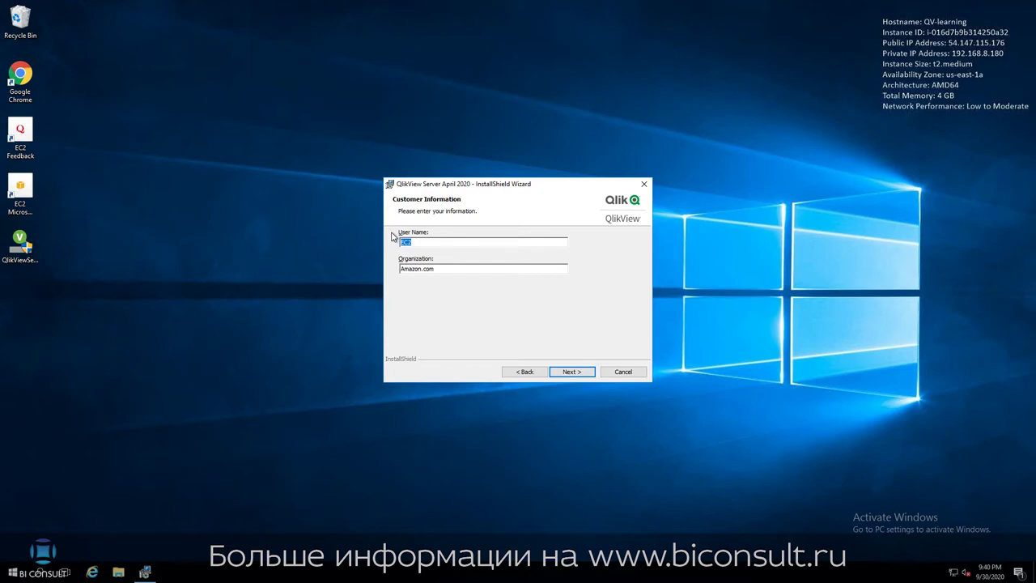
{"action": "type", "text": "biconsult"}
{"action": "key", "text": "Tab"}
{"action": "type", "text": "biconsu"}
{"action": "left_click", "coordinate": [566, 373]}
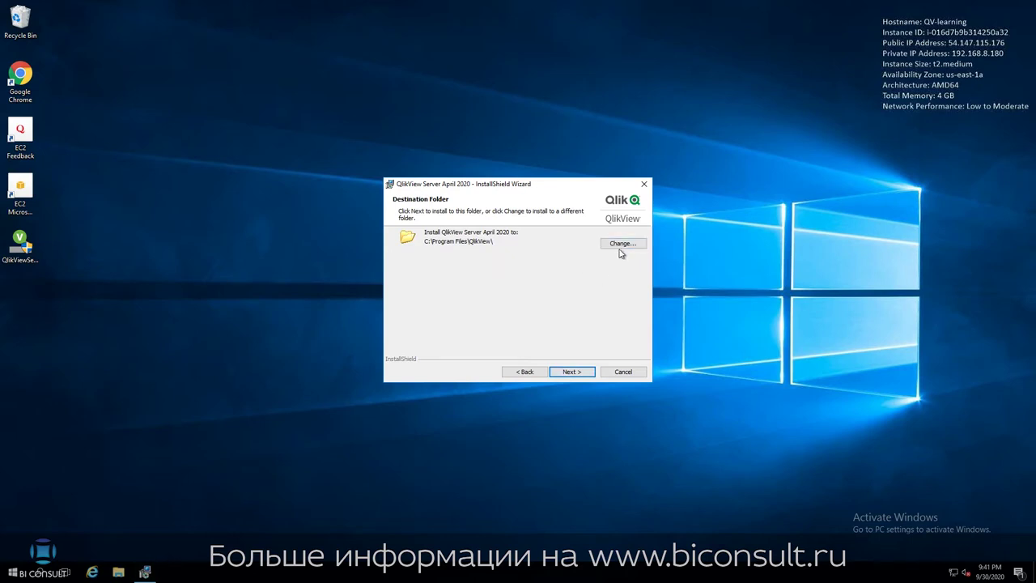
Keep C:\Program Files\QlikView\, Full Installation, Single machine, and all features.
{"action": "left_click", "coordinate": [573, 373]}
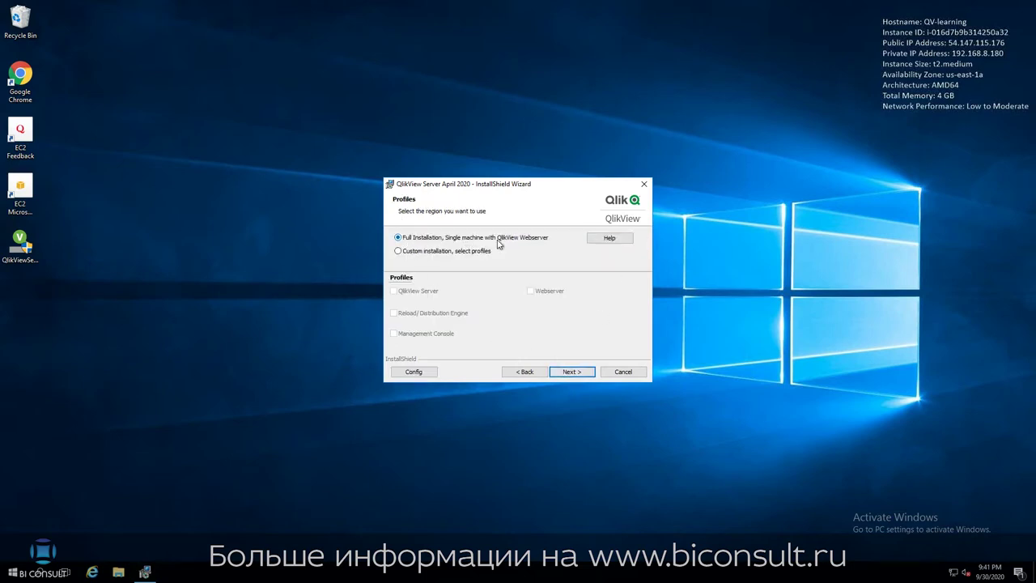
{"action": "left_click", "coordinate": [560, 248]}
{"action": "left_click", "coordinate": [420, 373]}
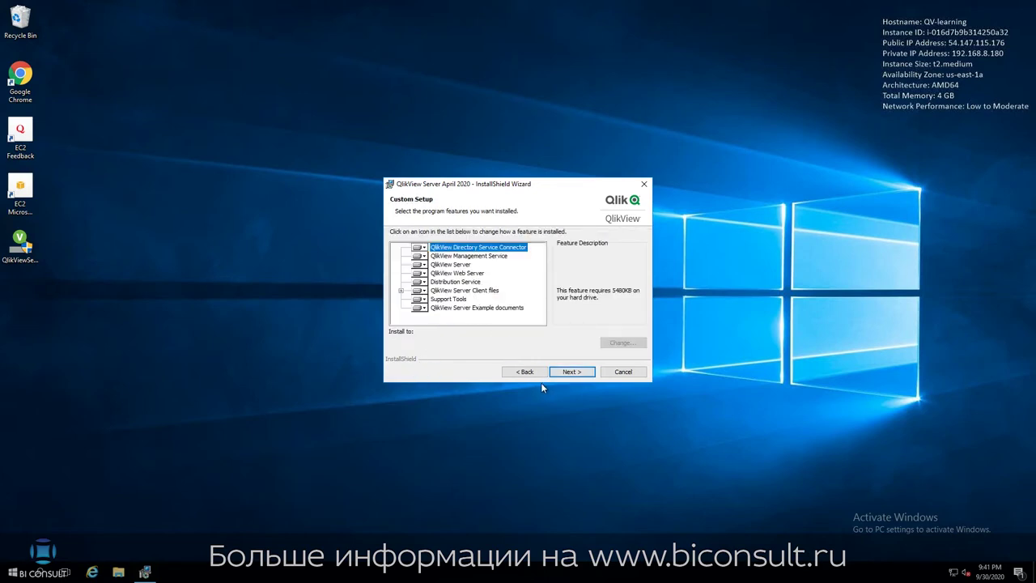
{"action": "left_click", "coordinate": [570, 372]}
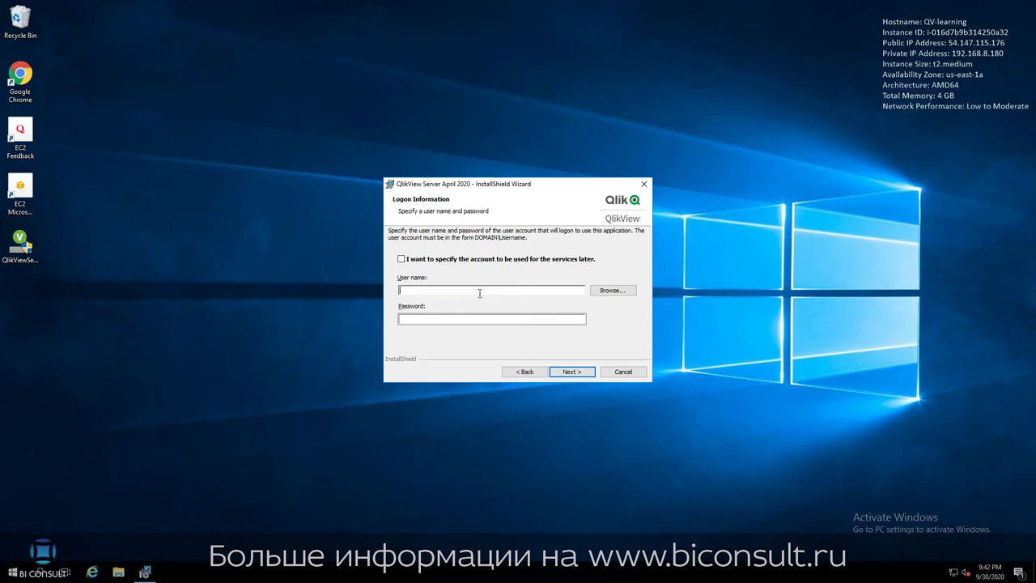
Enter the service account's domain user name and password, choosing to specify the account later.
{"action": "type", "text": "biconsult\\qlikview"}
{"action": "left_click", "coordinate": [482, 319]}
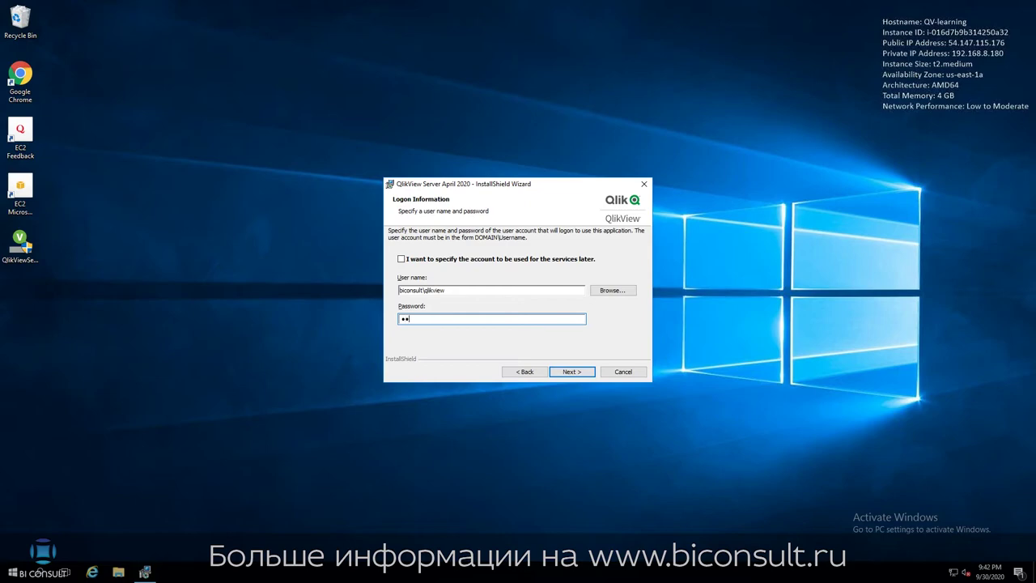
{"action": "left_click", "coordinate": [402, 260]}
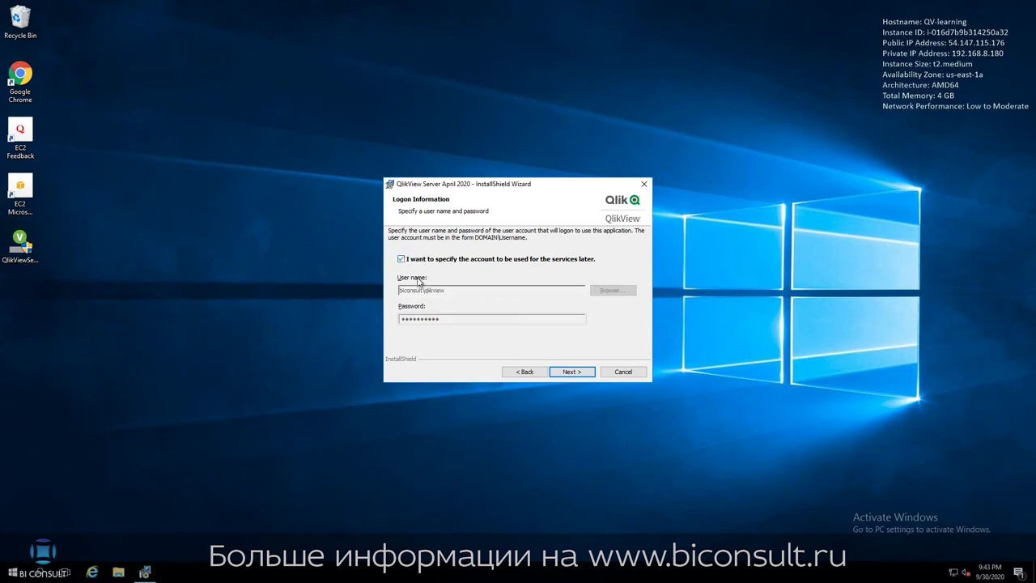
{"action": "left_click", "coordinate": [580, 374]}
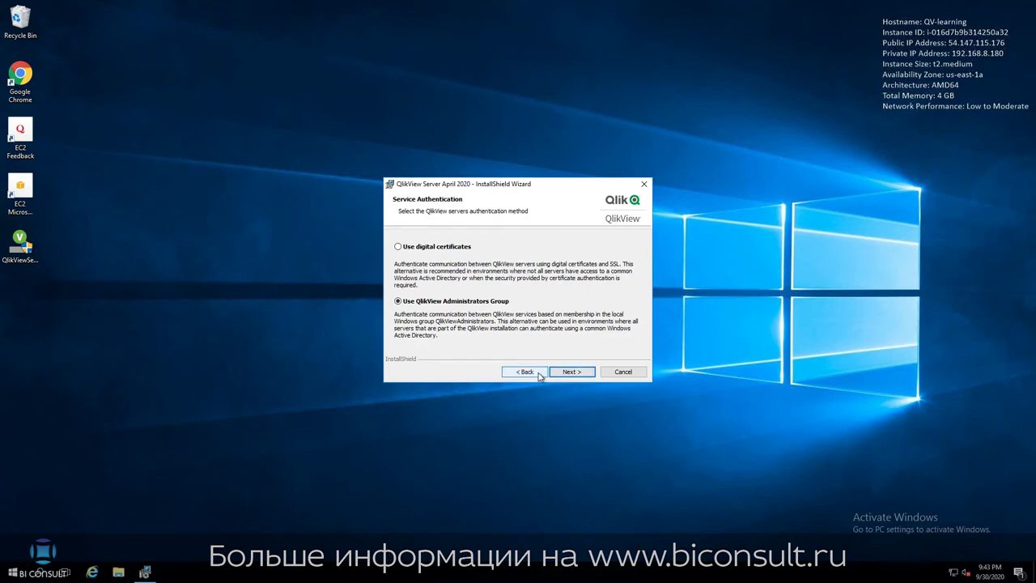
{"action": "left_click", "coordinate": [538, 373]}
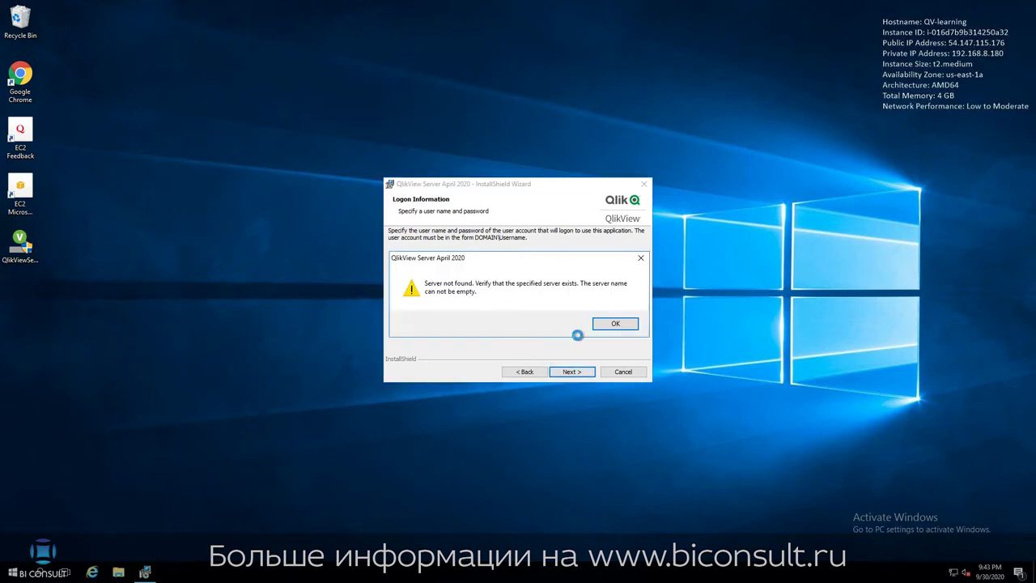
{"action": "left_click", "coordinate": [615, 323]}
{"action": "left_click", "coordinate": [403, 260]}
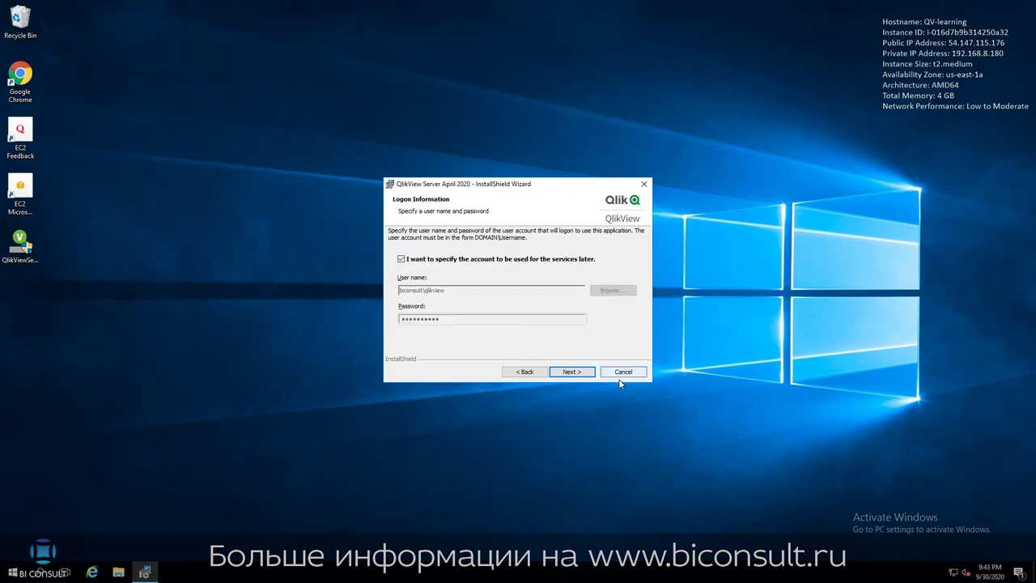
{"action": "left_click", "coordinate": [581, 374]}
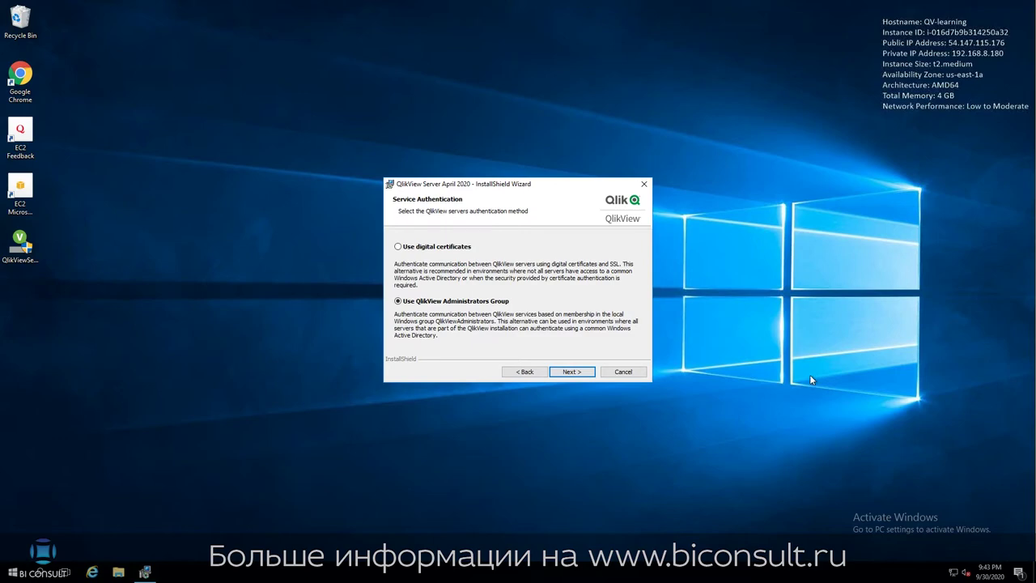
Install with QlikView Administrators Group authentication and finish the wizard.
{"action": "left_click", "coordinate": [570, 373]}
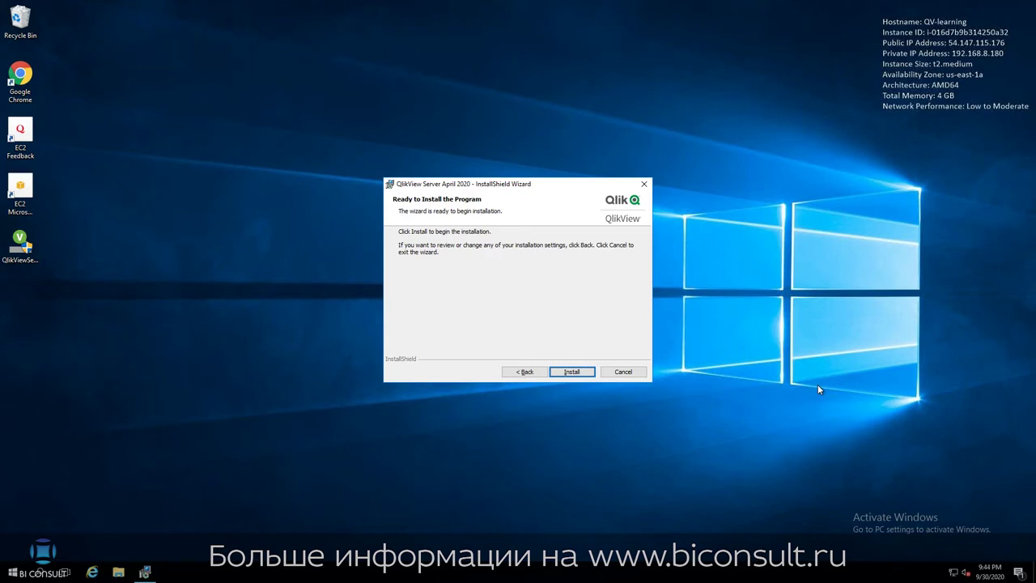
{"action": "left_click", "coordinate": [569, 372]}
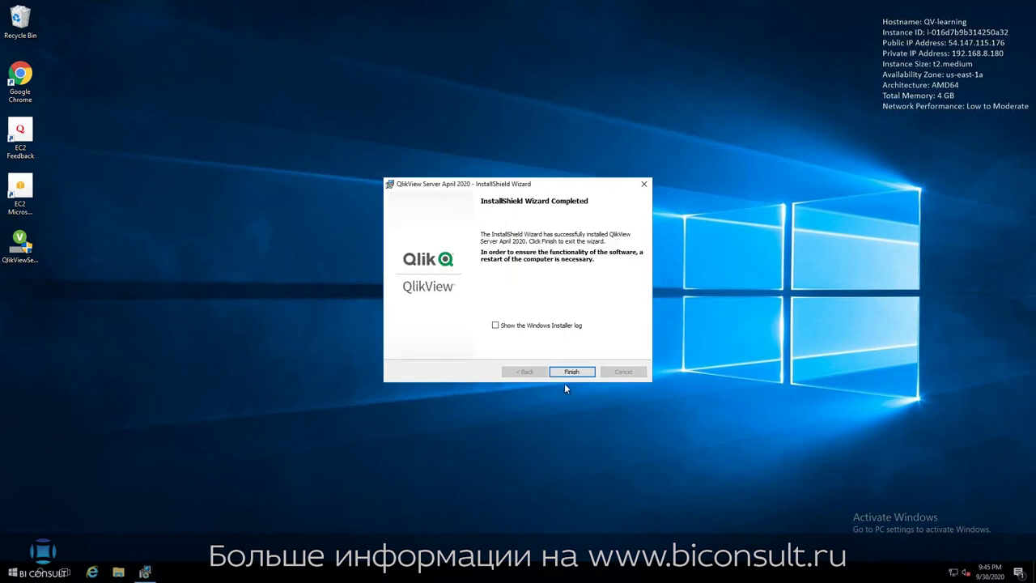
{"action": "left_click", "coordinate": [571, 371]}
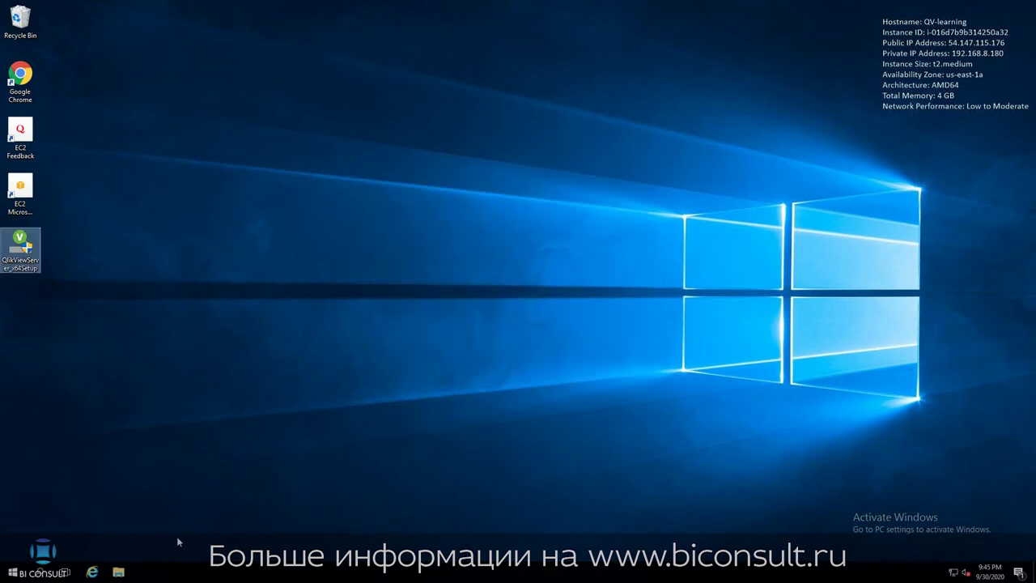
Open the Services console from Windows search and find Qlik Service Dispatcher.
{"action": "left_click", "coordinate": [40, 573]}
{"action": "type", "text": "s"}
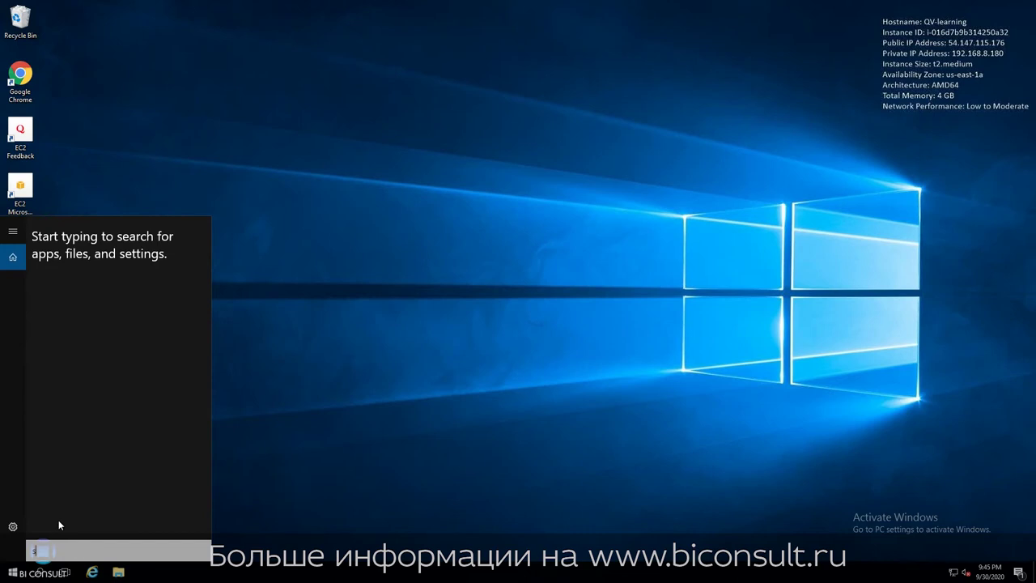
{"action": "type", "text": "er"}
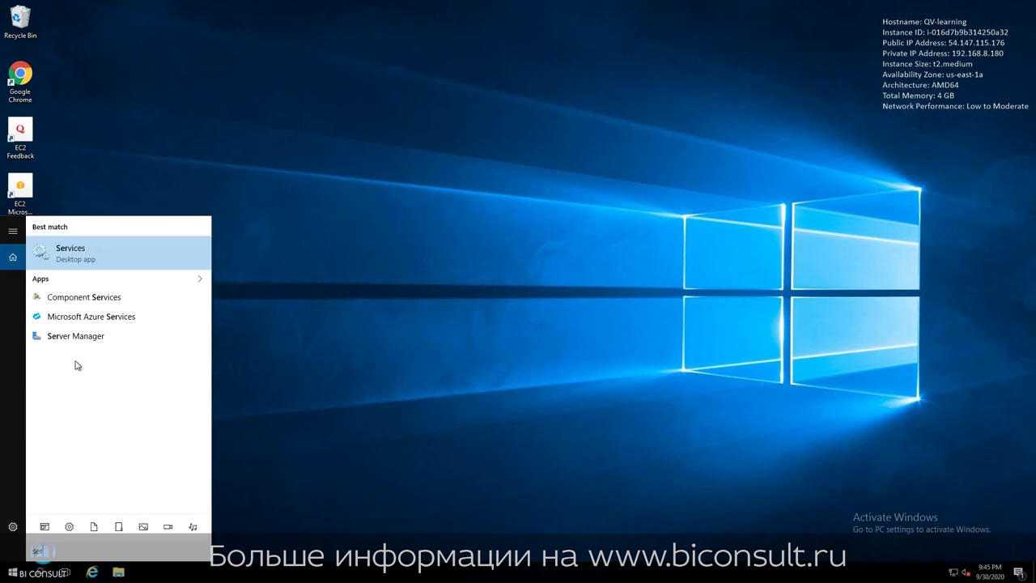
{"action": "left_click", "coordinate": [102, 261]}
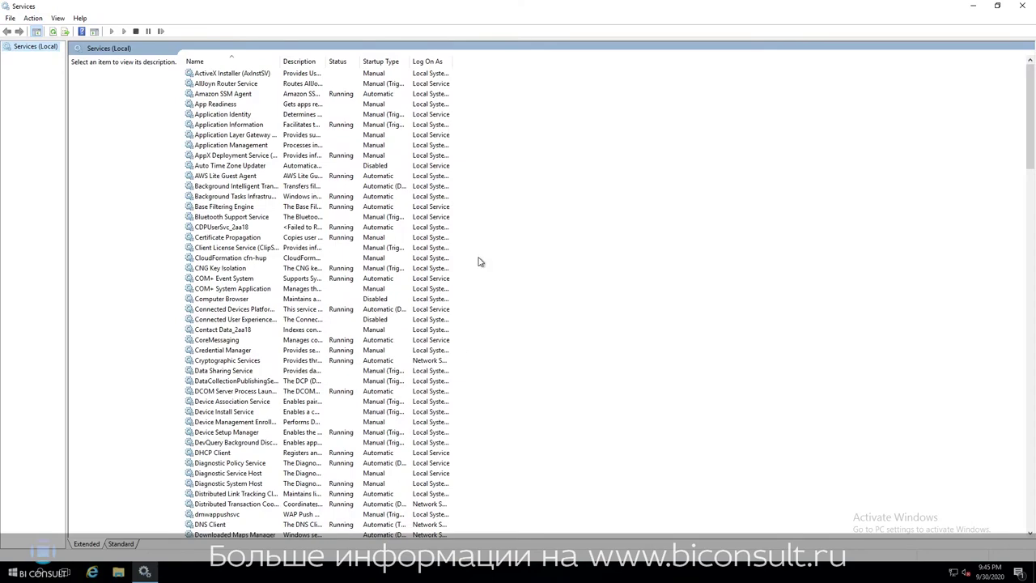
{"action": "scroll", "coordinate": [560, 324], "scroll_direction": "down", "scroll_amount": 20}
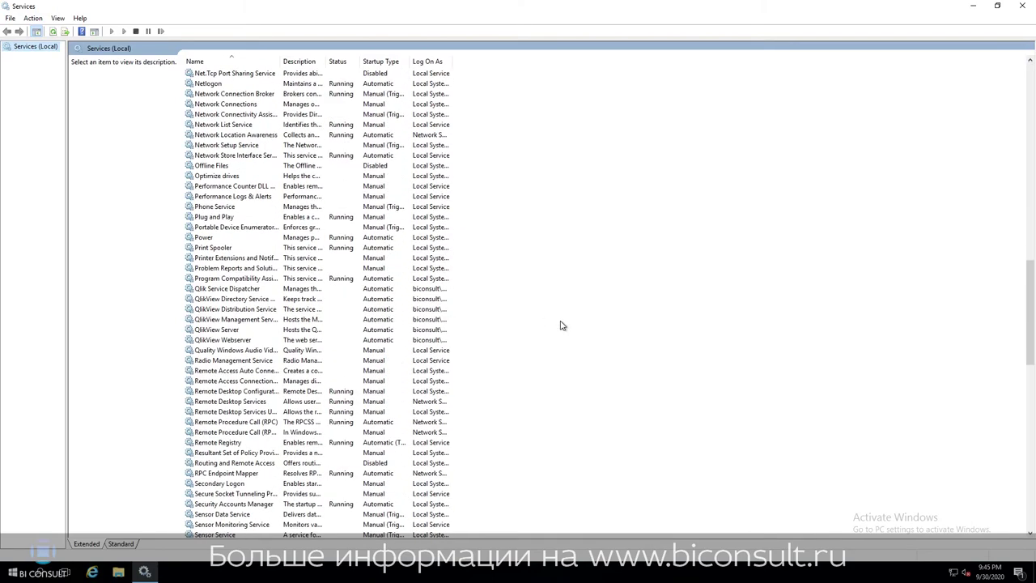
{"action": "scroll", "coordinate": [563, 325], "scroll_direction": "down", "scroll_amount": 13}
{"action": "scroll", "coordinate": [562, 325], "scroll_direction": "down", "scroll_amount": 10}
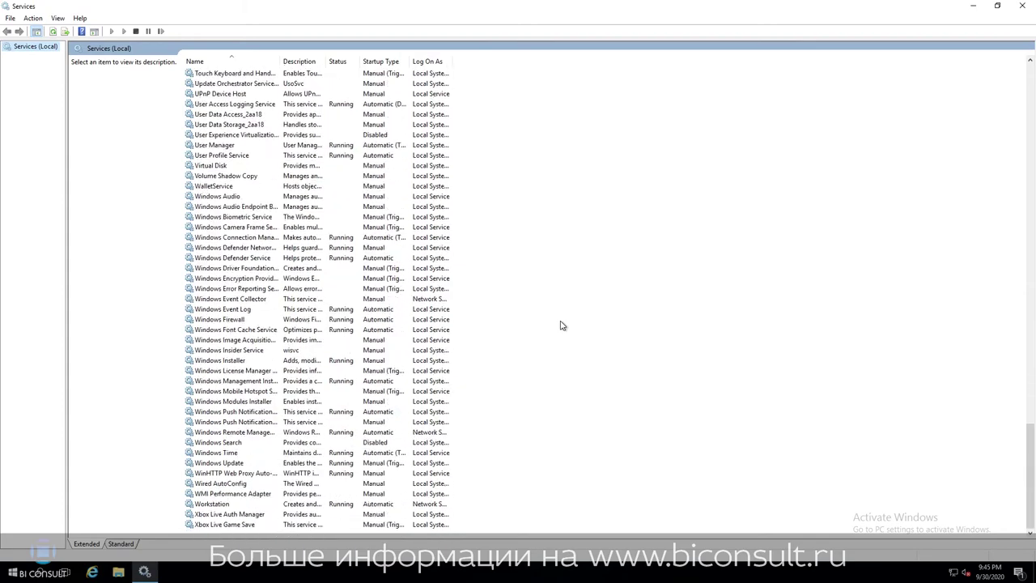
{"action": "scroll", "coordinate": [563, 326], "scroll_direction": "up", "scroll_amount": 20}
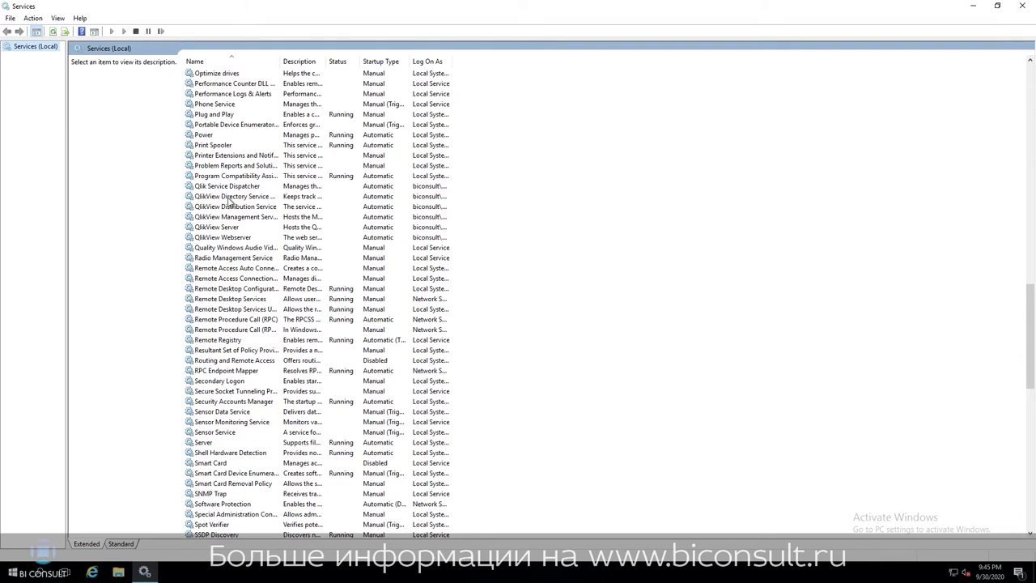
Set Qlik Service Dispatcher to log on as the service account with confirmed password.
{"action": "right_click", "coordinate": [234, 190]}
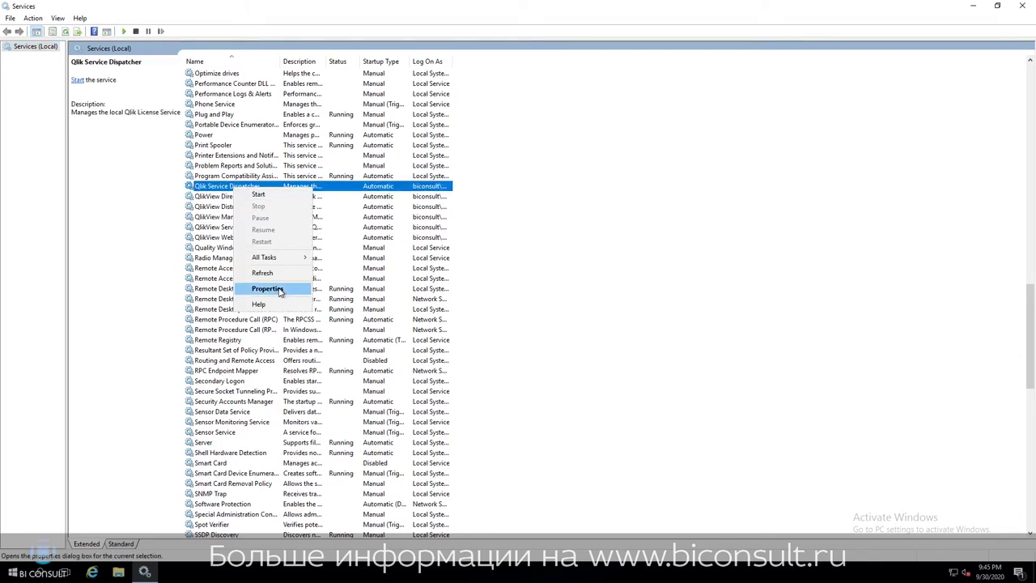
{"action": "left_click", "coordinate": [279, 290]}
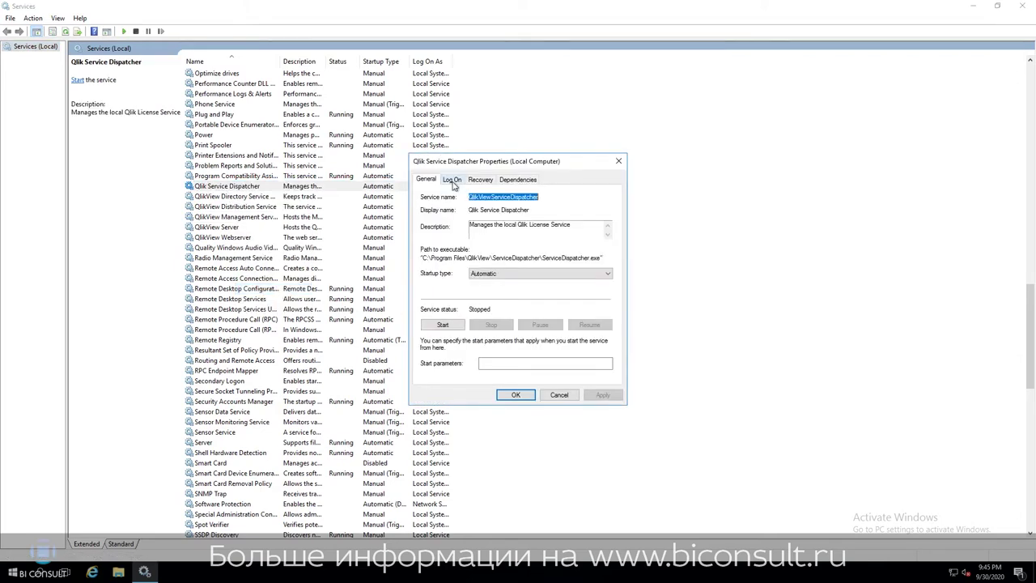
{"action": "left_click", "coordinate": [453, 179]}
{"action": "left_click", "coordinate": [550, 269]}
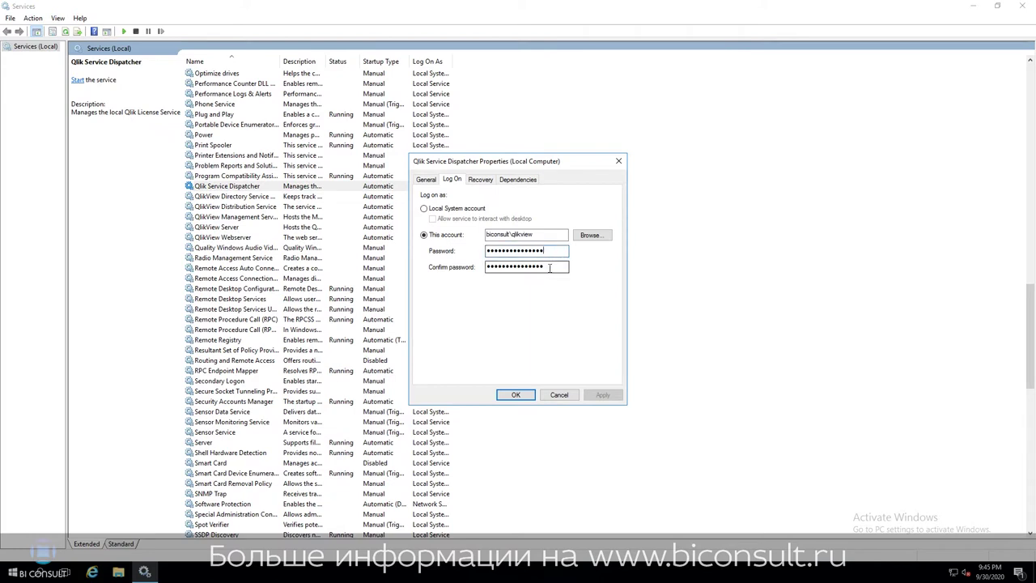
{"action": "left_click", "coordinate": [552, 252]}
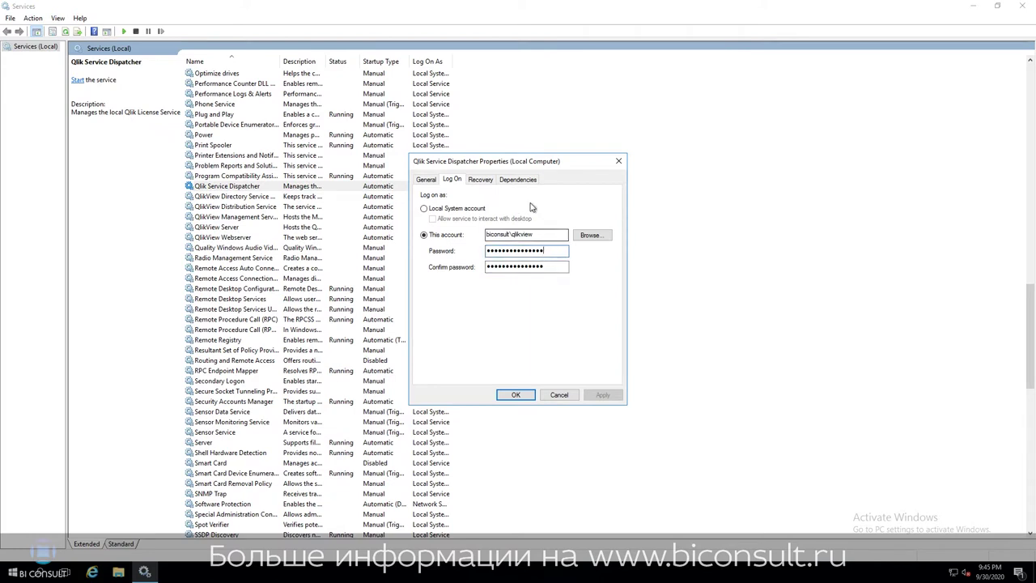
Save the log-on settings and start Service Dispatcher, Directory Service Connector and Distribution Service.
{"action": "left_click", "coordinate": [499, 396]}
{"action": "left_click", "coordinate": [225, 188]}
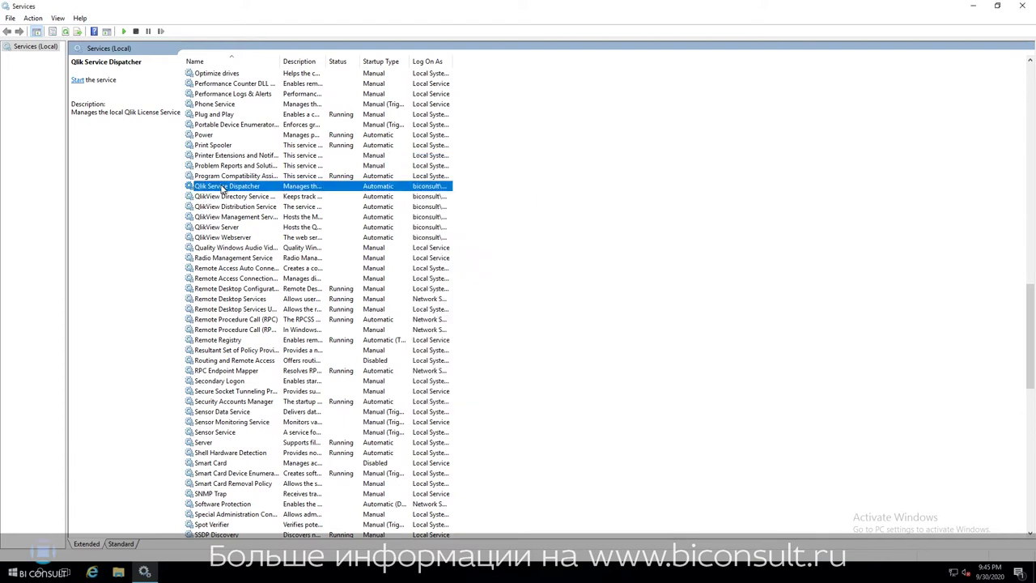
{"action": "right_click", "coordinate": [225, 189]}
{"action": "left_click", "coordinate": [235, 193]}
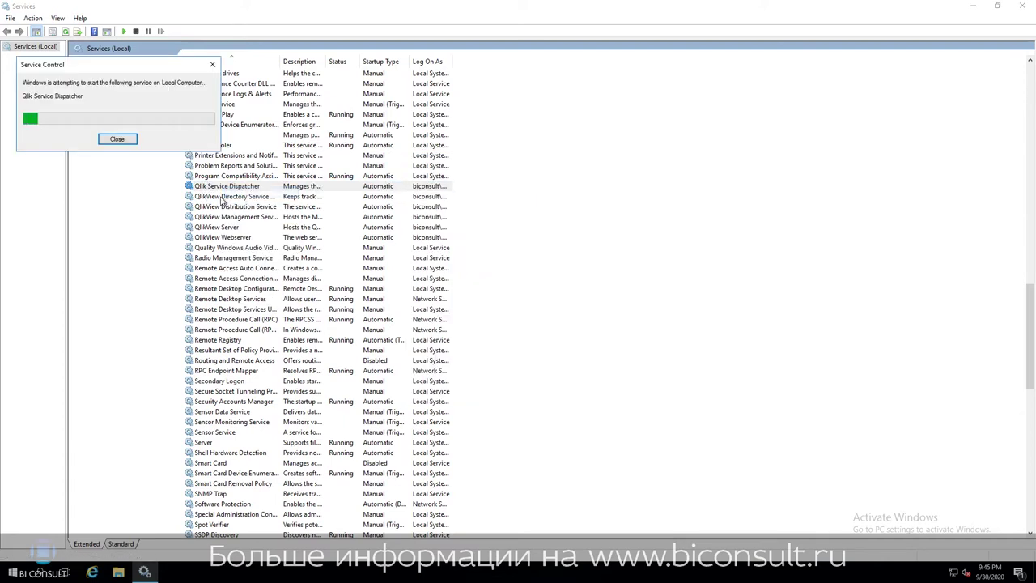
{"action": "right_click", "coordinate": [234, 197]}
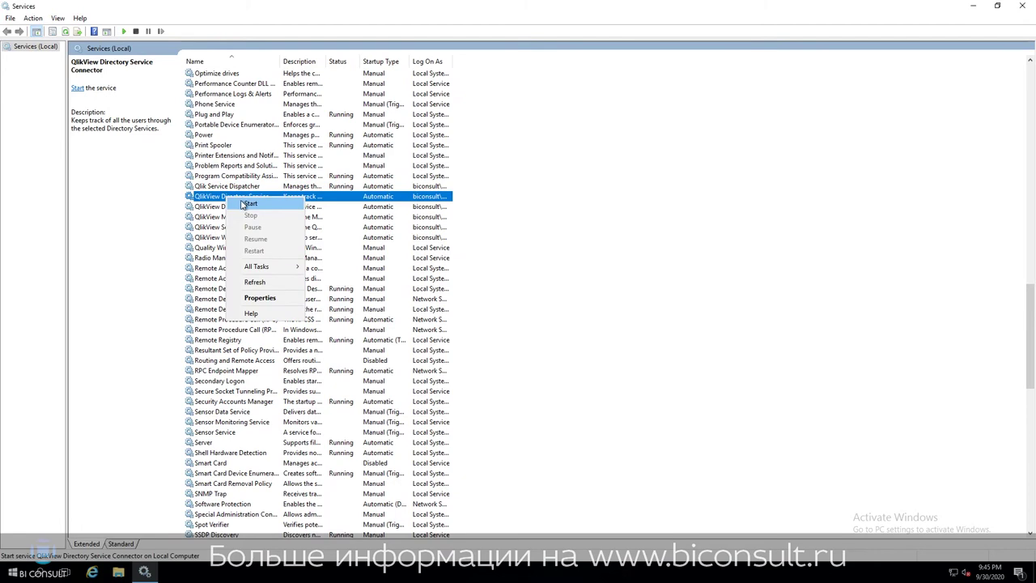
{"action": "left_click", "coordinate": [242, 205]}
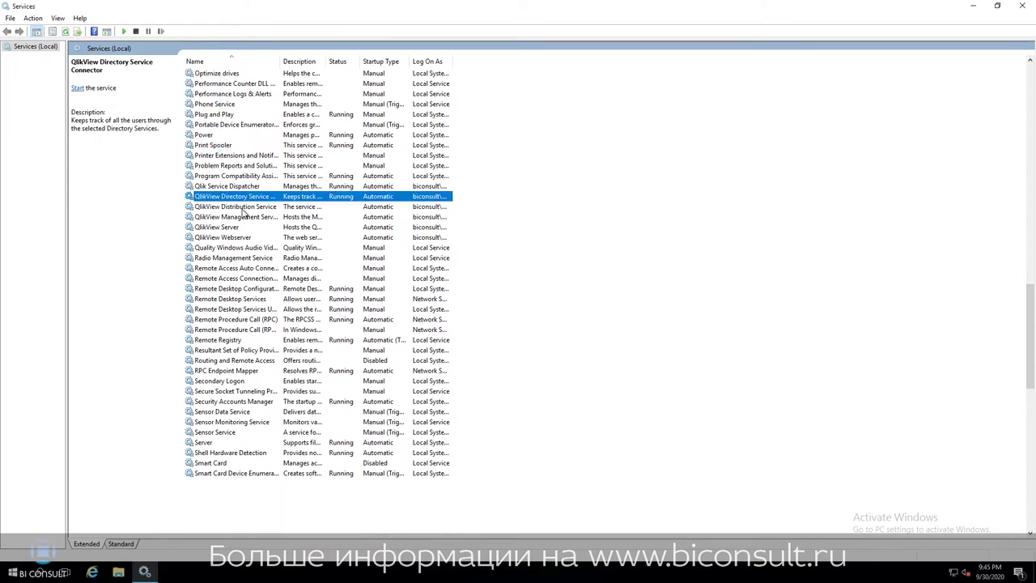
{"action": "right_click", "coordinate": [243, 212]}
{"action": "left_click", "coordinate": [258, 216]}
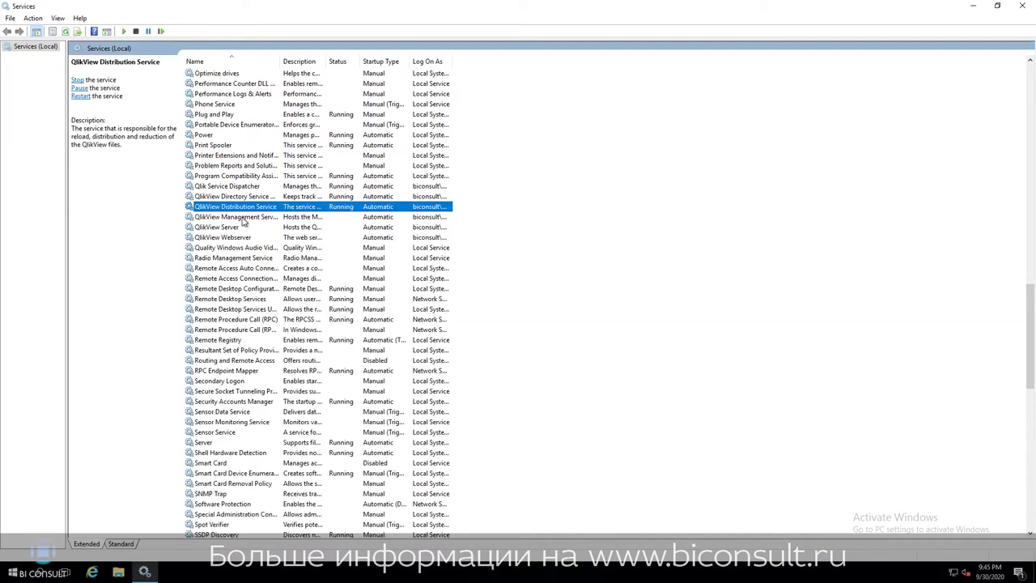
Start QlikView Management Service, QlikView Server and QlikView Webserver, then minimize Services.
{"action": "left_click", "coordinate": [243, 219]}
{"action": "right_click", "coordinate": [242, 218]}
{"action": "left_click", "coordinate": [247, 225]}
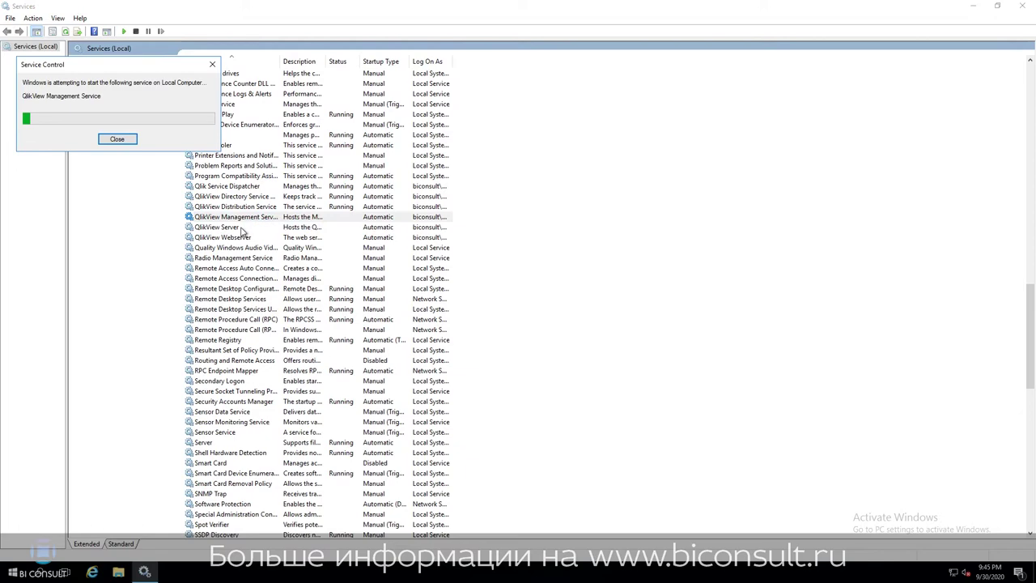
{"action": "left_click", "coordinate": [241, 227]}
{"action": "right_click", "coordinate": [243, 227]}
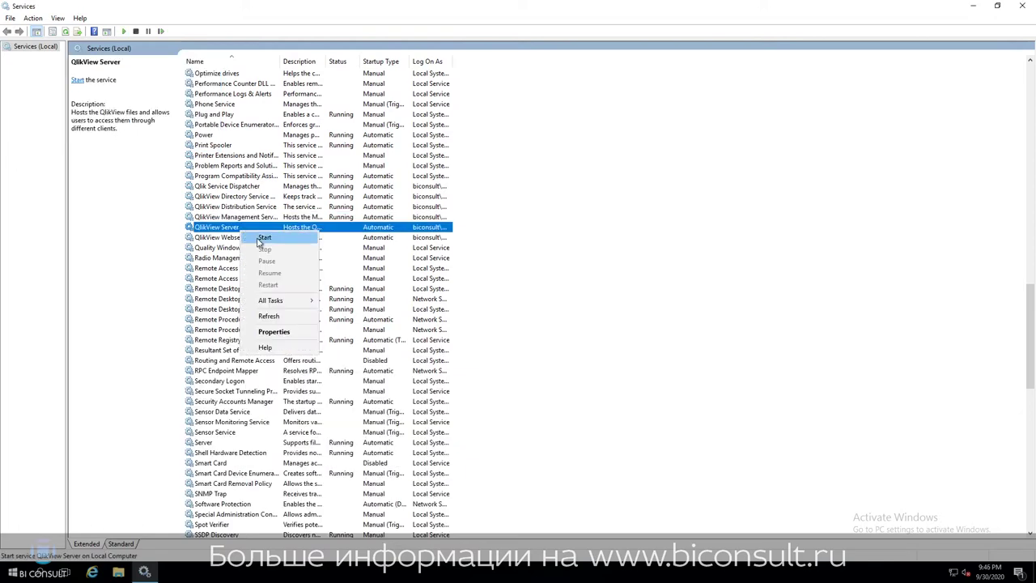
{"action": "left_click", "coordinate": [258, 235]}
{"action": "left_click", "coordinate": [249, 238]}
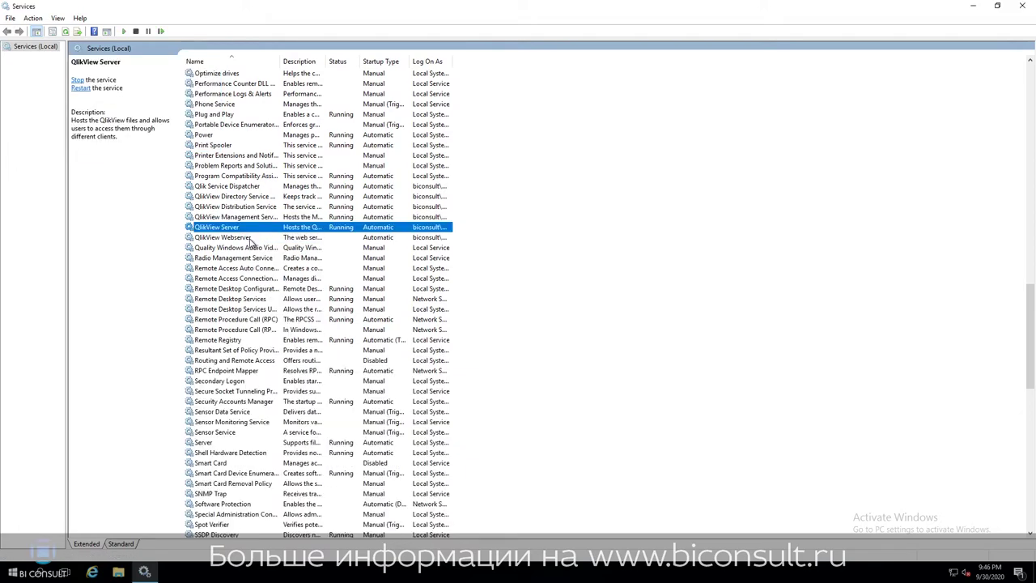
{"action": "right_click", "coordinate": [250, 240]}
{"action": "left_click", "coordinate": [272, 246]}
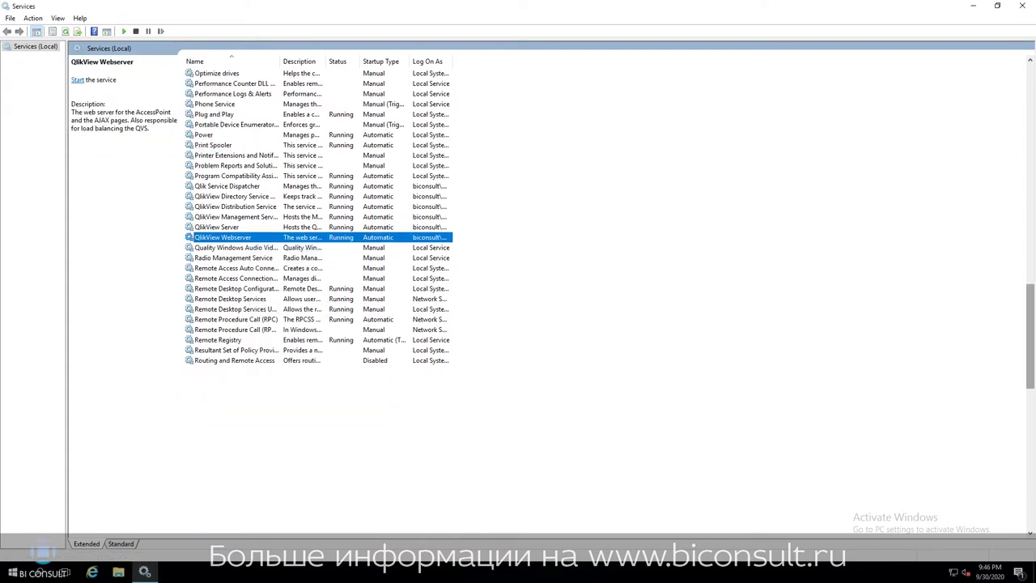
{"action": "left_click", "coordinate": [971, 7]}
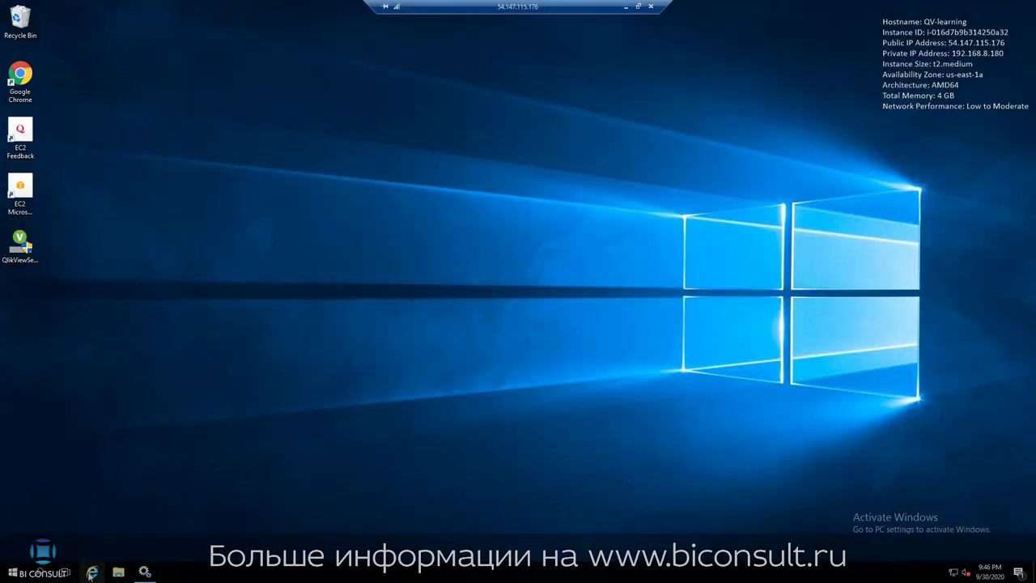
{"action": "left_click", "coordinate": [91, 572]}
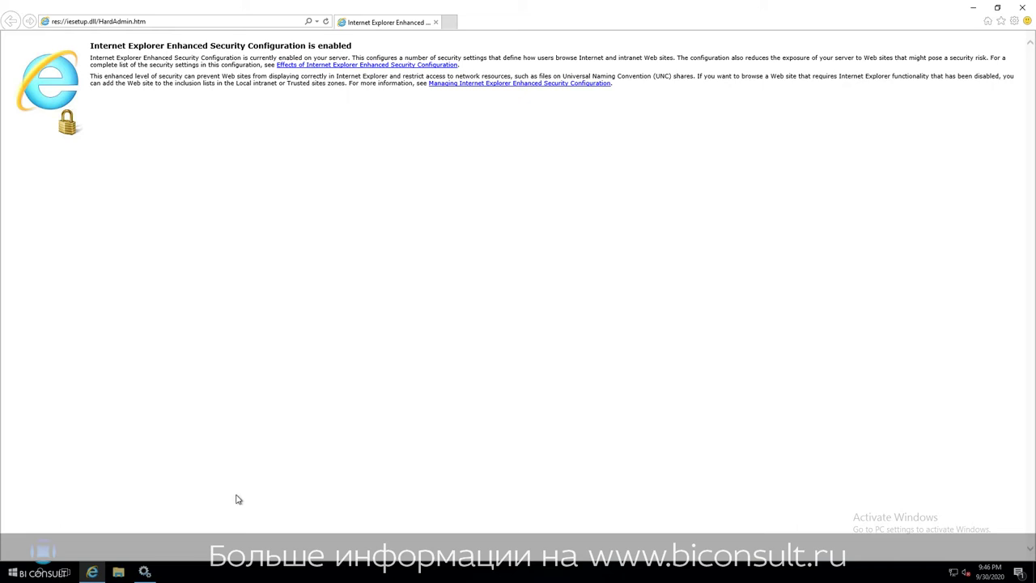
{"action": "left_click", "coordinate": [209, 21]}
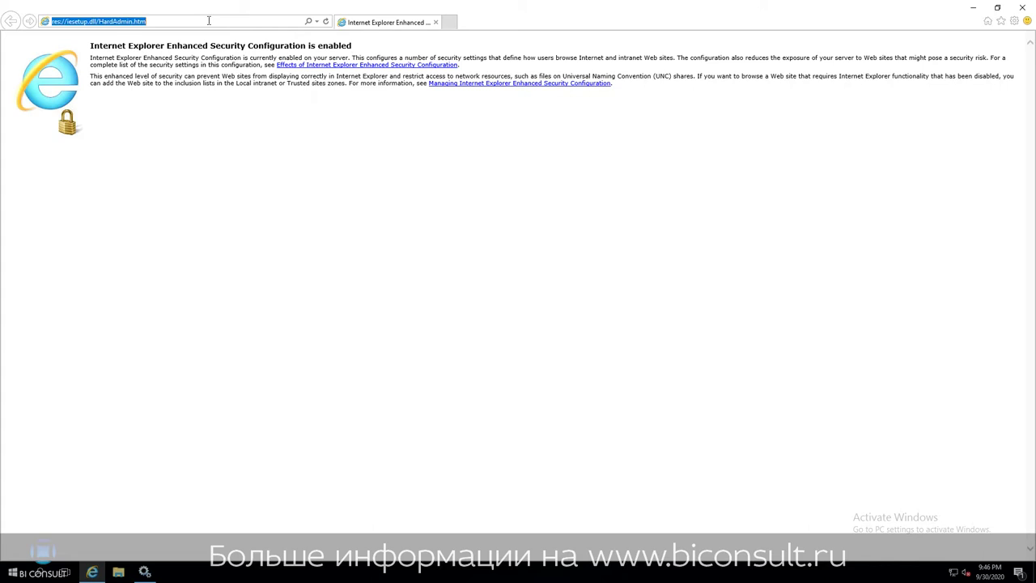
{"action": "type", "text": "http"}
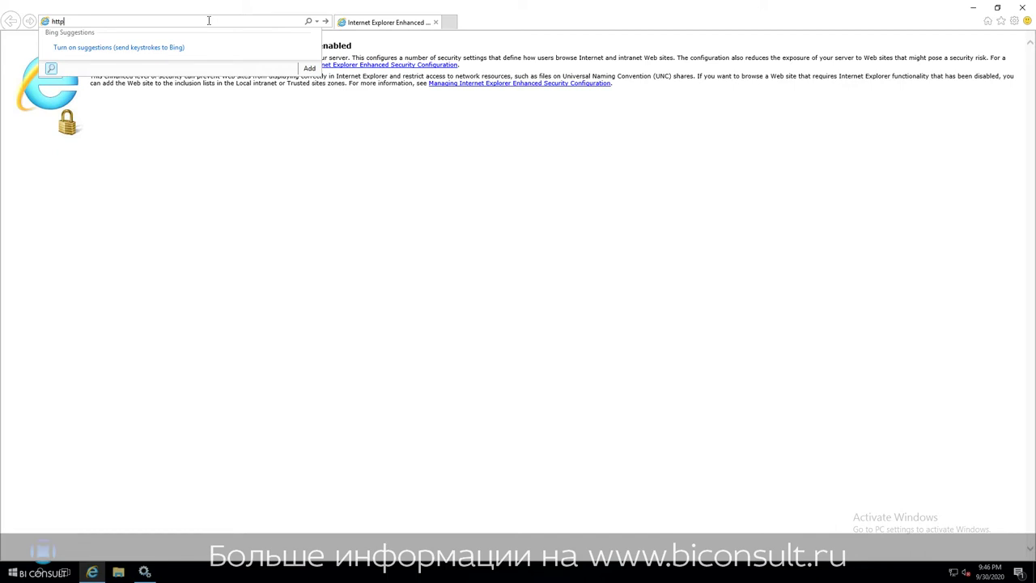
{"action": "type", "text": "://local"}
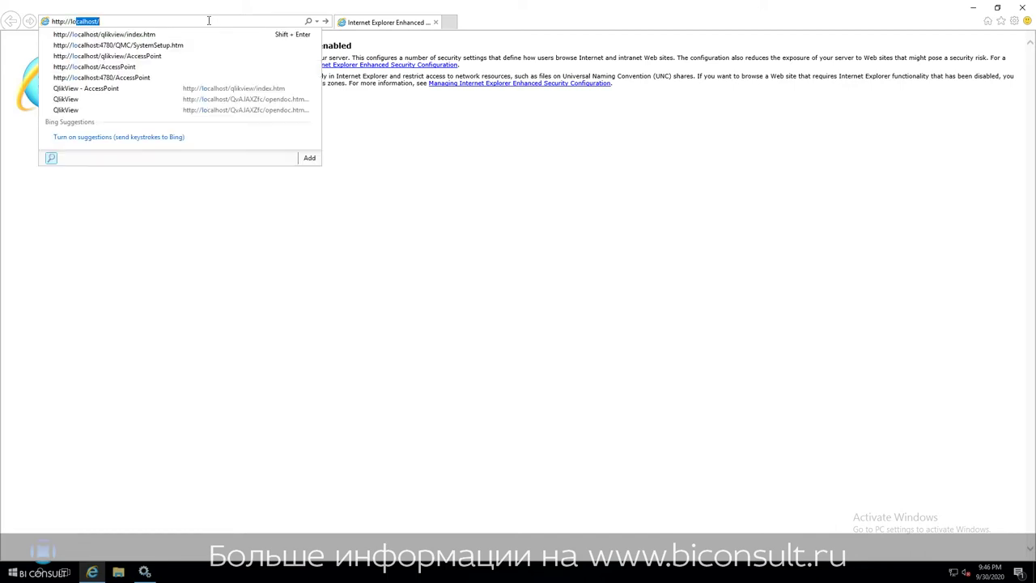
{"action": "type", "text": "host:47"}
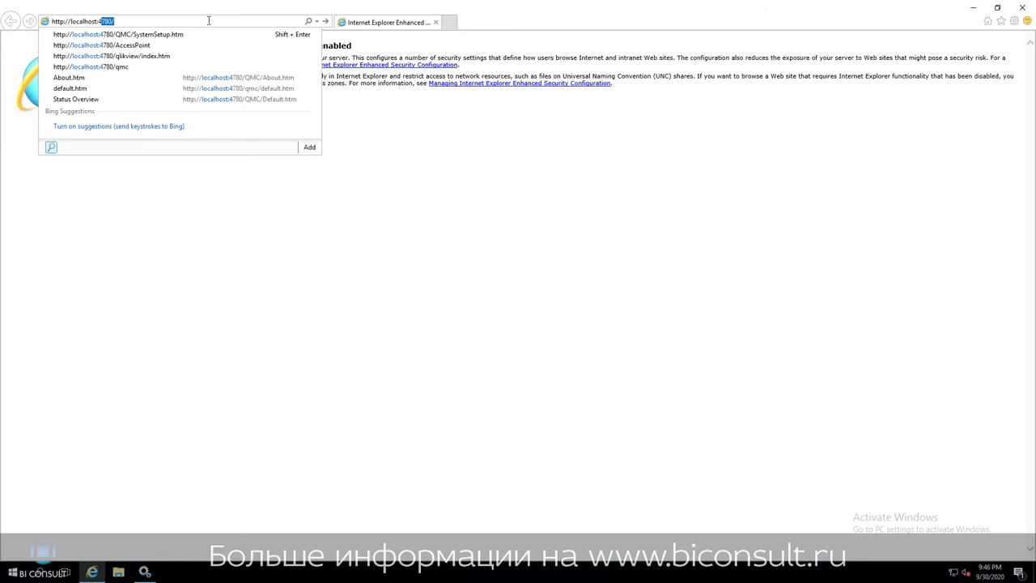
{"action": "type", "text": "80"}
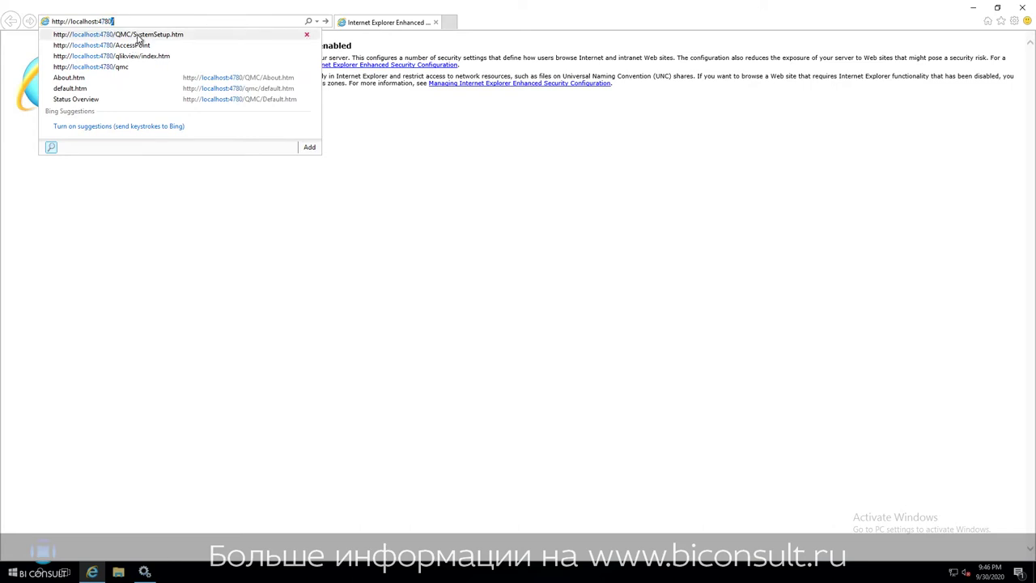
{"action": "left_click", "coordinate": [139, 34]}
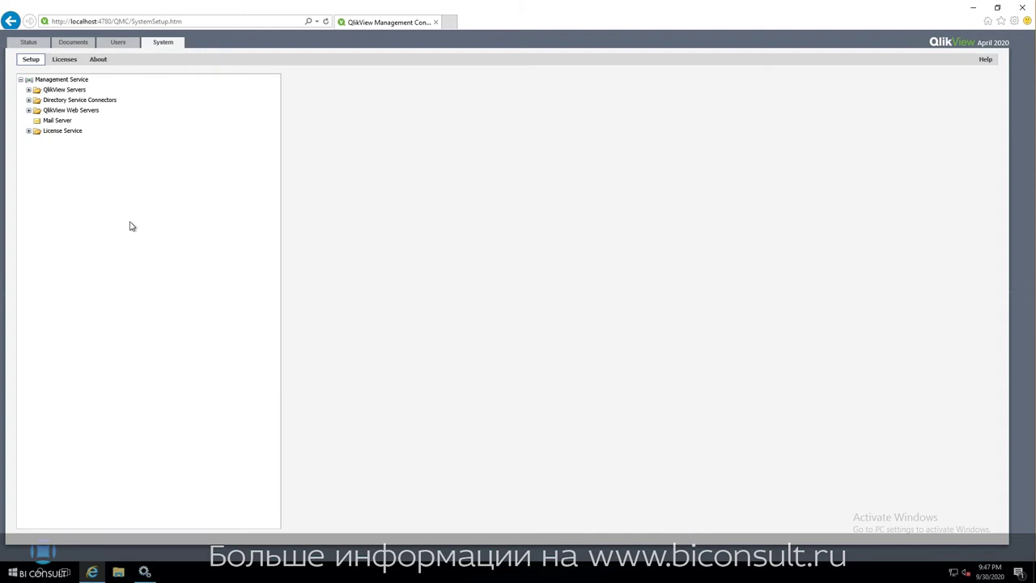
Review Status Tasks, Services and QVS Statistics, then the Documents and User Management pages.
{"action": "left_click", "coordinate": [28, 44]}
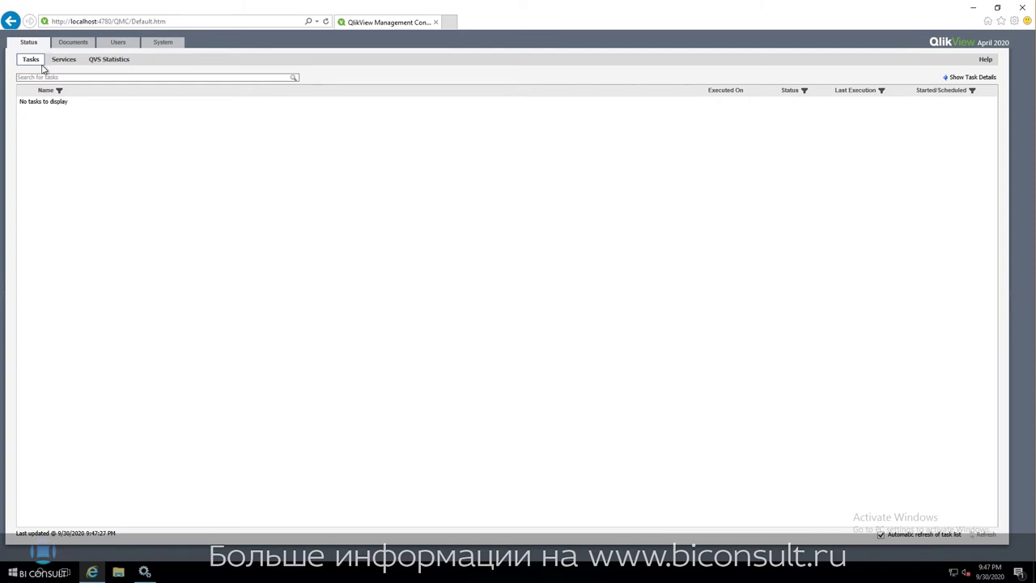
{"action": "left_click", "coordinate": [62, 64]}
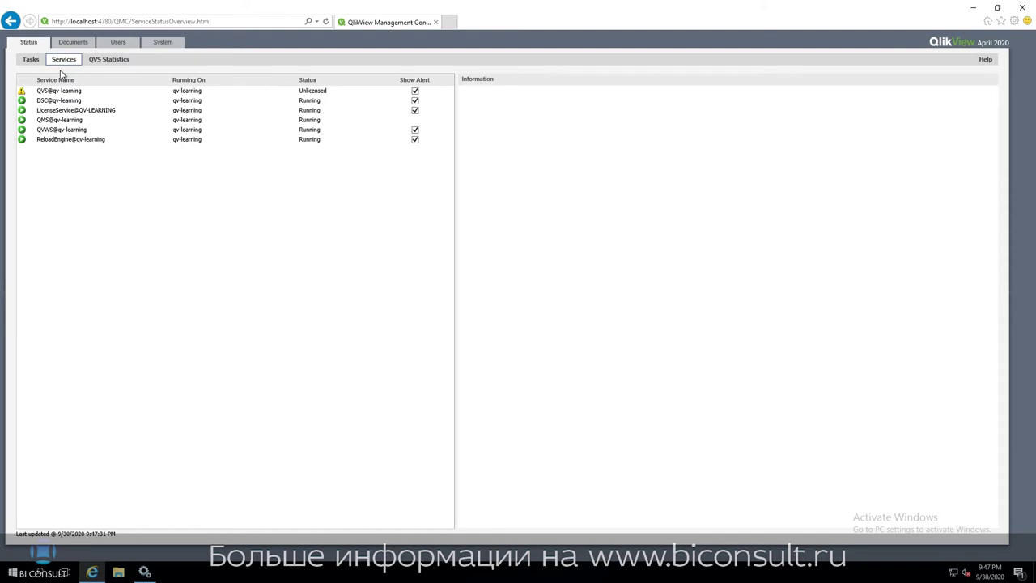
{"action": "left_click", "coordinate": [100, 61]}
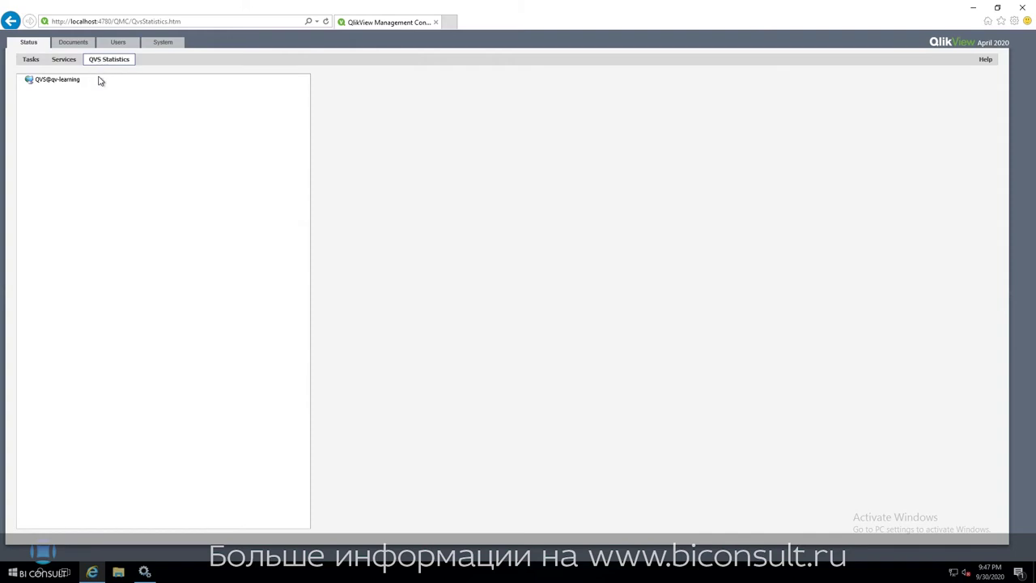
{"action": "left_click", "coordinate": [77, 45]}
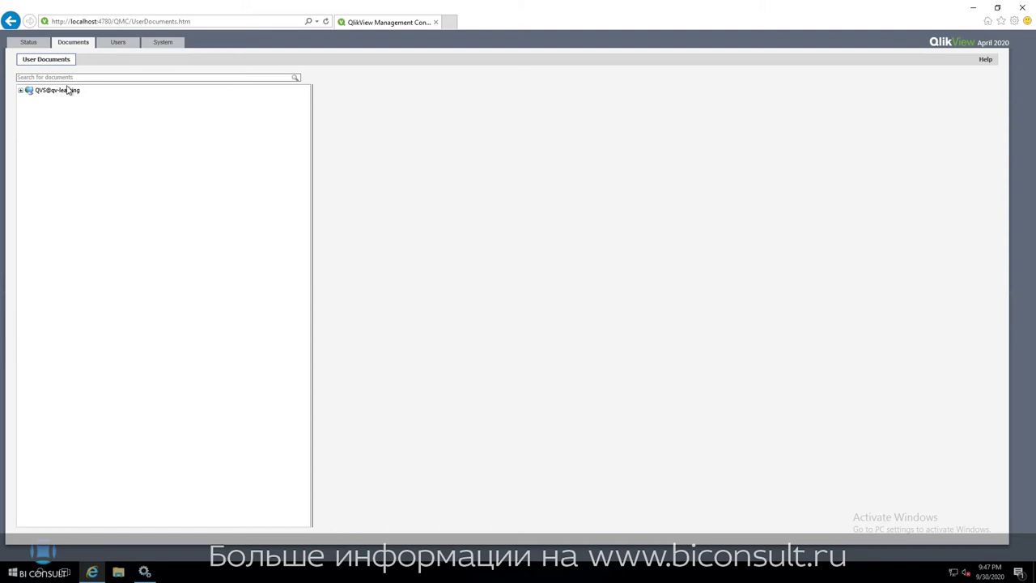
{"action": "left_click", "coordinate": [113, 46]}
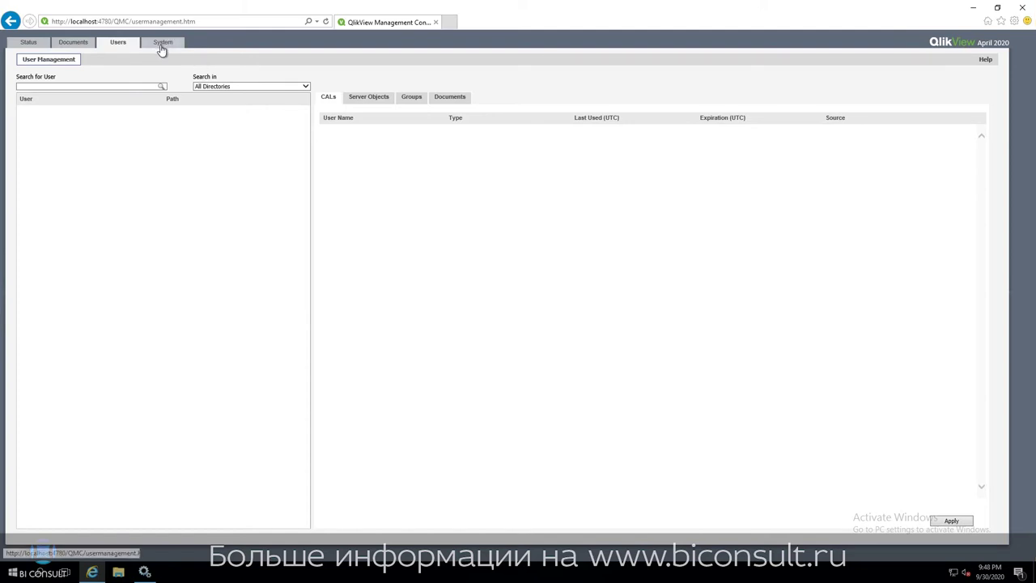
Leave the empty User Management page and go to the System setup page.
{"action": "left_click", "coordinate": [162, 46]}
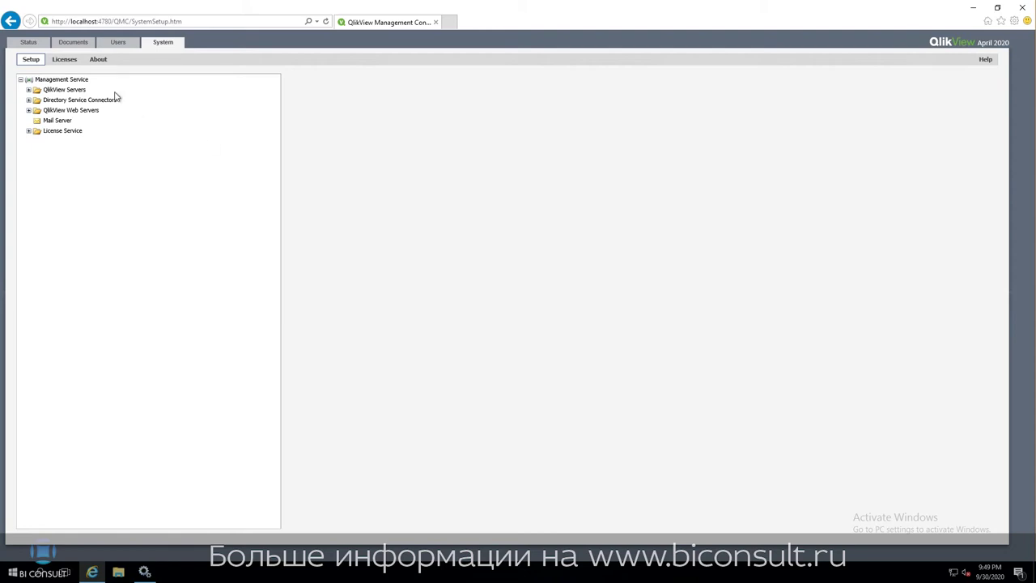
Enter the QlikView Server license serial number and control number on the Licenses page.
{"action": "left_click", "coordinate": [64, 62]}
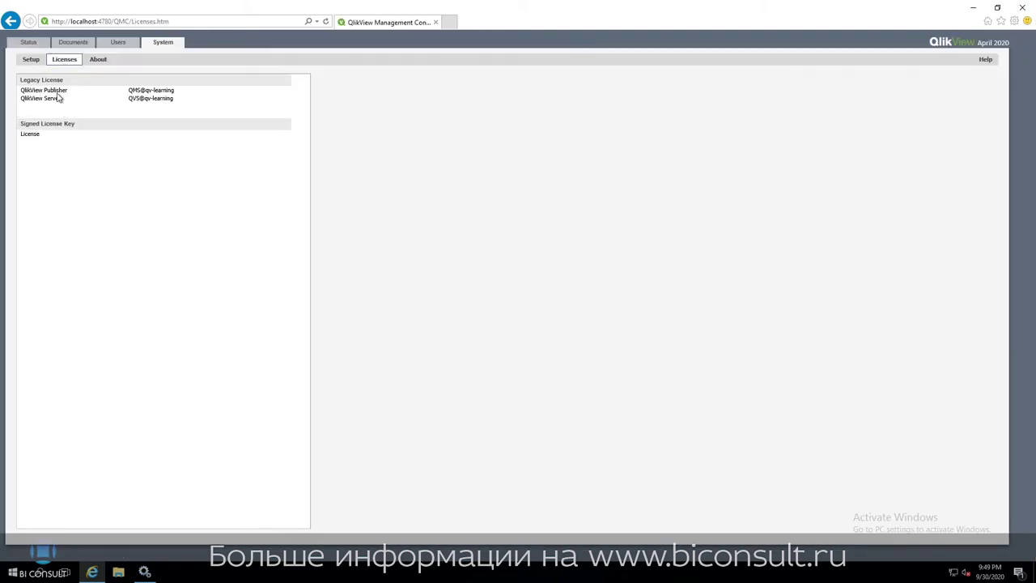
{"action": "left_click", "coordinate": [55, 100]}
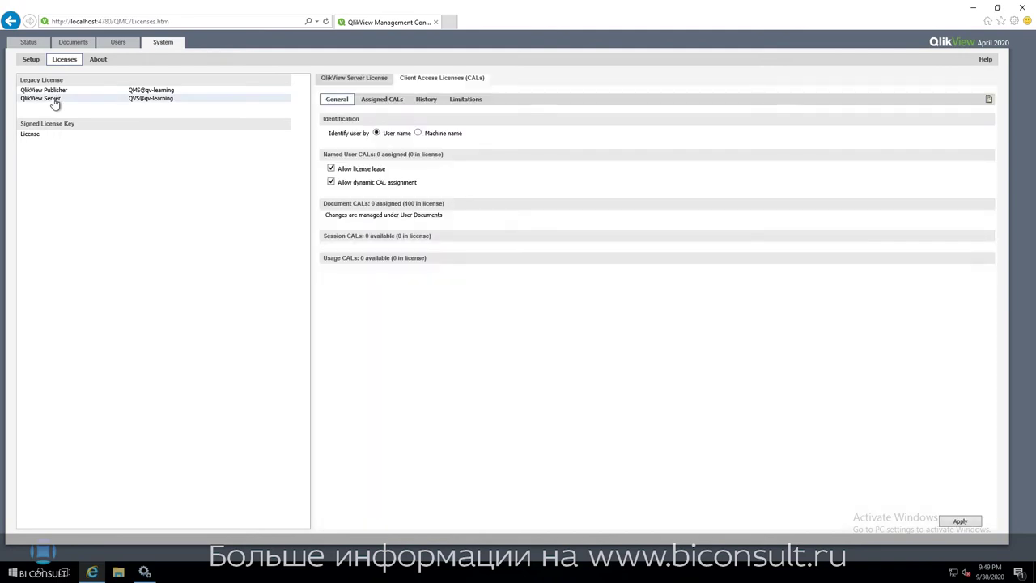
{"action": "left_click", "coordinate": [378, 81]}
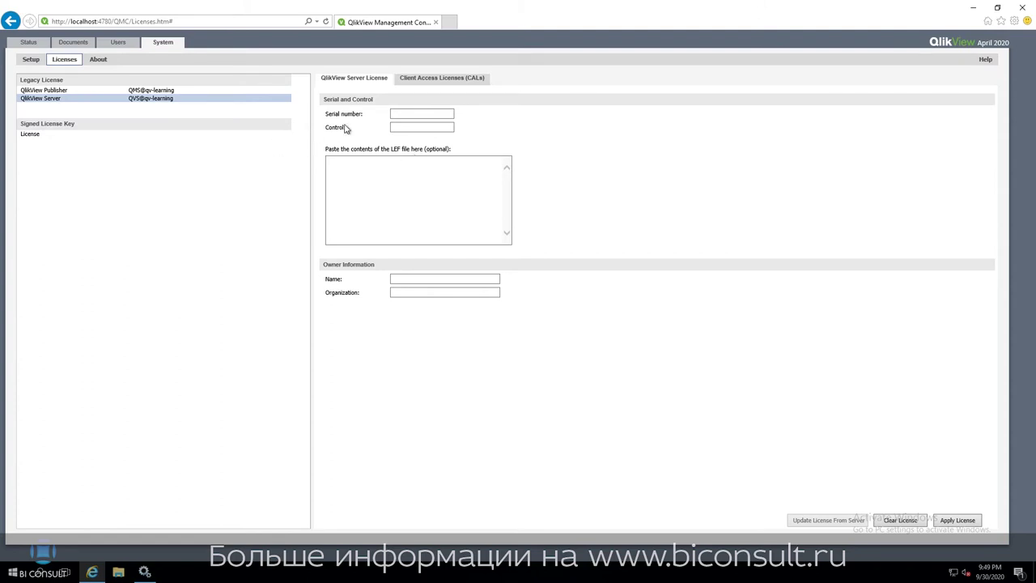
{"action": "left_click", "coordinate": [413, 114]}
{"action": "key", "text": "ctrl+v"}
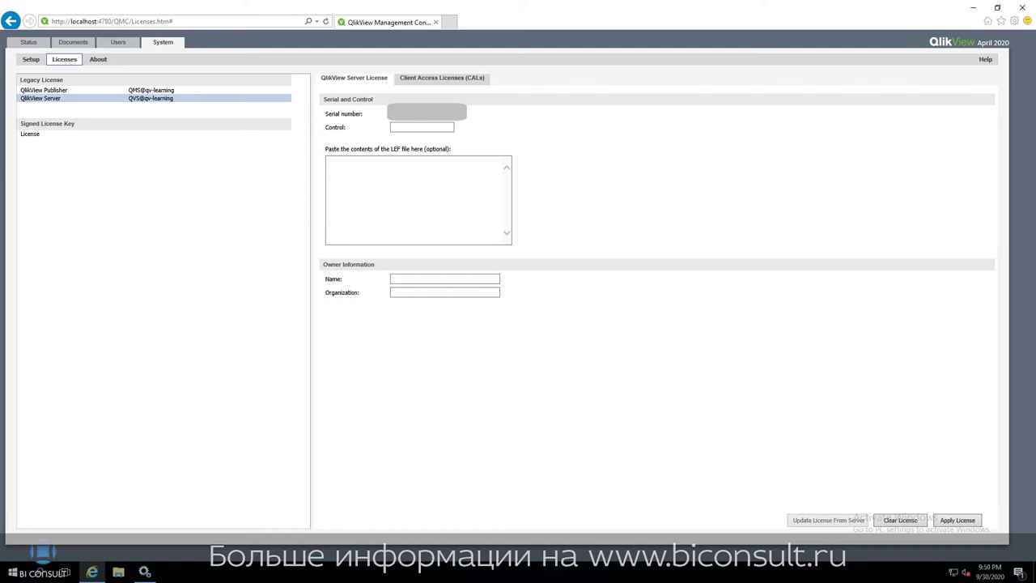
{"action": "left_click", "coordinate": [427, 128]}
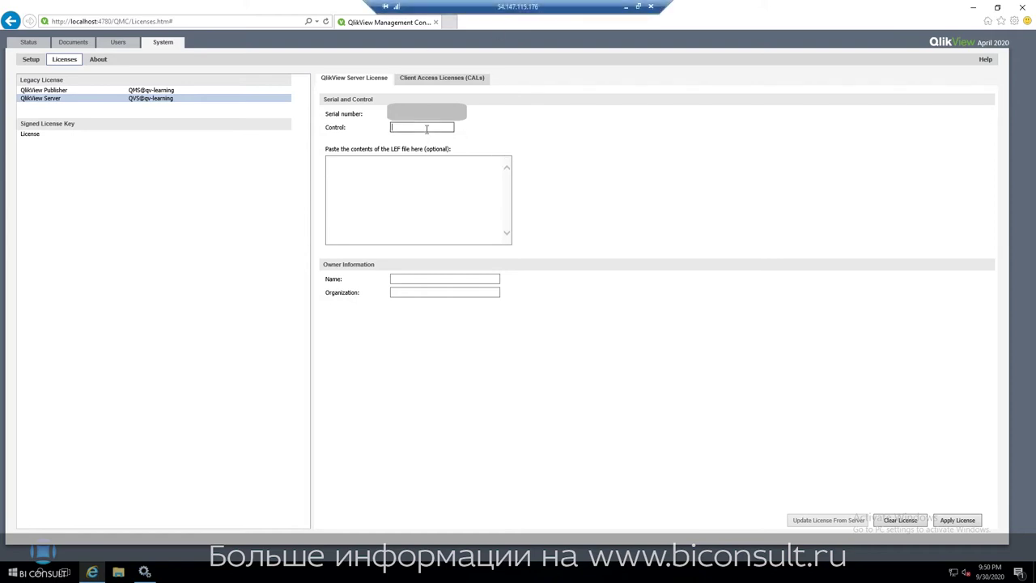
{"action": "type", "text": "•••••"}
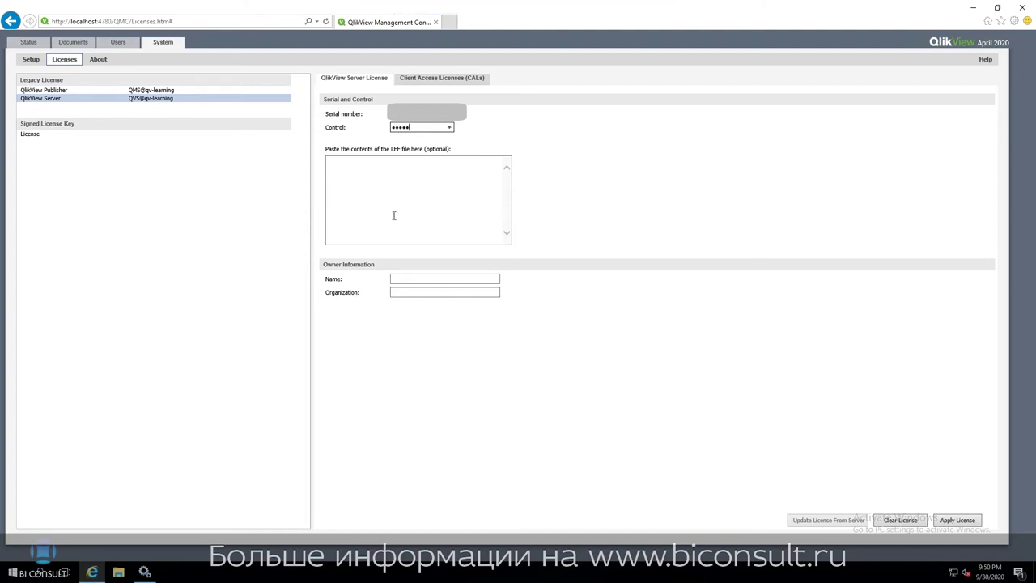
Enter owner name qlikview and organization biconsult, apply the license, and accept the server restart.
{"action": "left_click", "coordinate": [407, 279]}
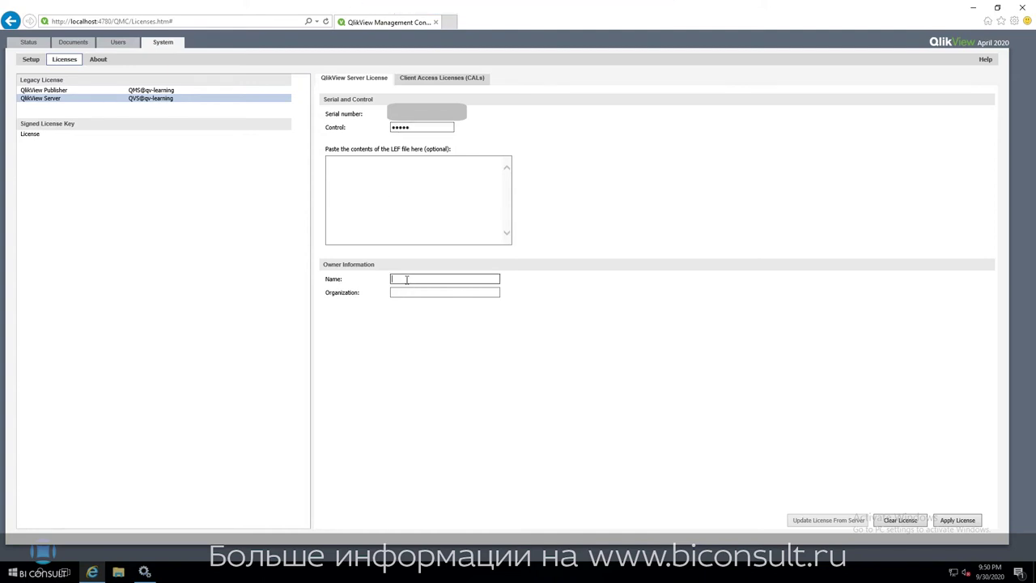
{"action": "type", "text": "qlikview"}
{"action": "left_click", "coordinate": [403, 292]}
{"action": "type", "text": "biconsult"}
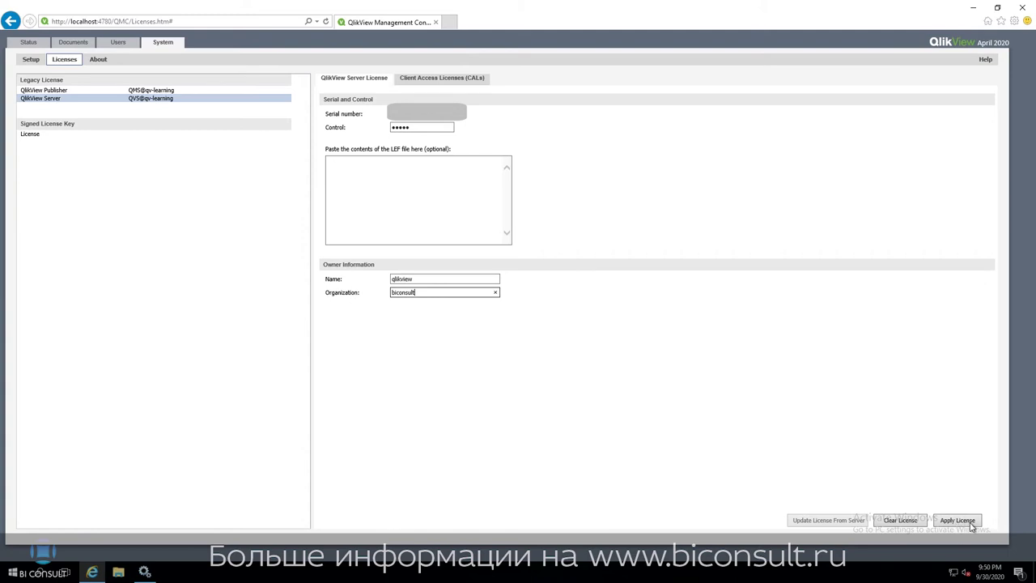
{"action": "left_click", "coordinate": [969, 522]}
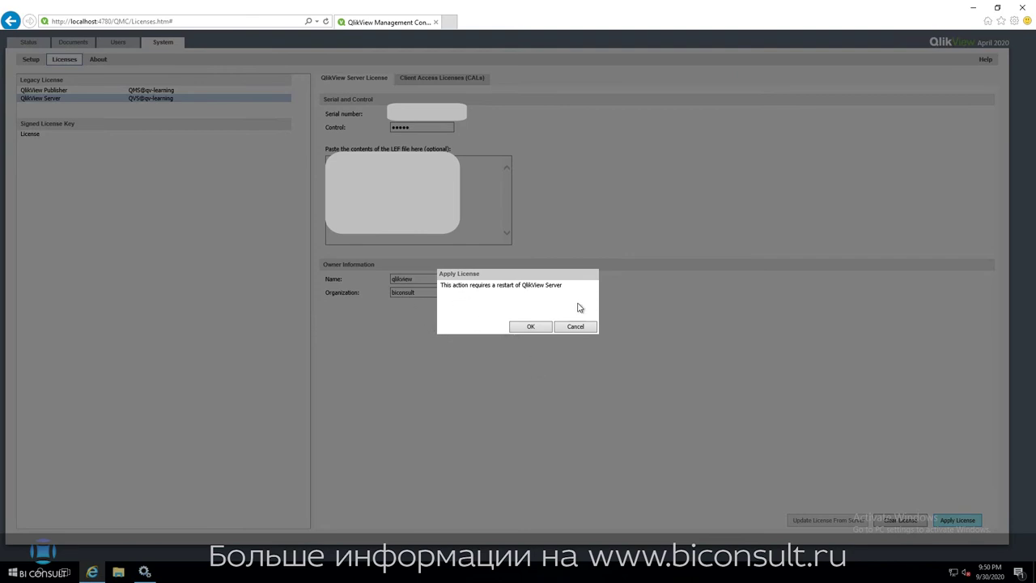
{"action": "left_click", "coordinate": [530, 326]}
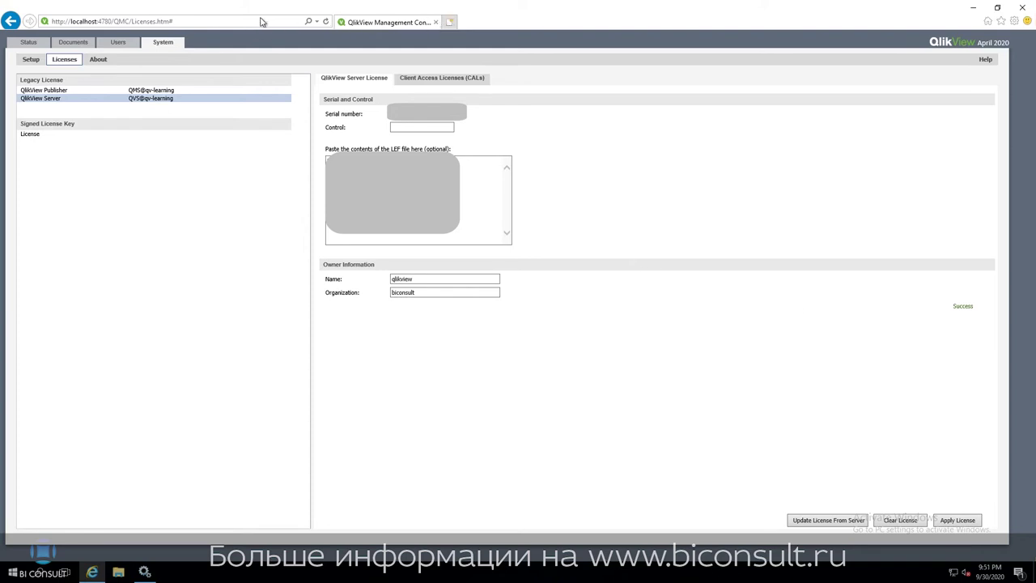
Load localhost/qlikview/index.htm in a new browser tab to list the AccessPoint documents.
{"action": "left_click", "coordinate": [452, 23]}
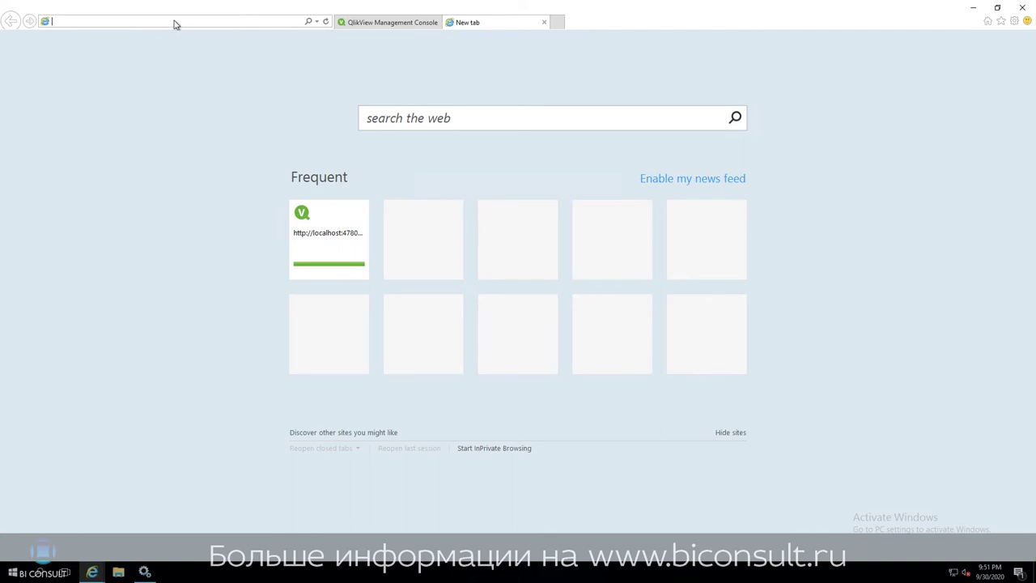
{"action": "type", "text": "http"}
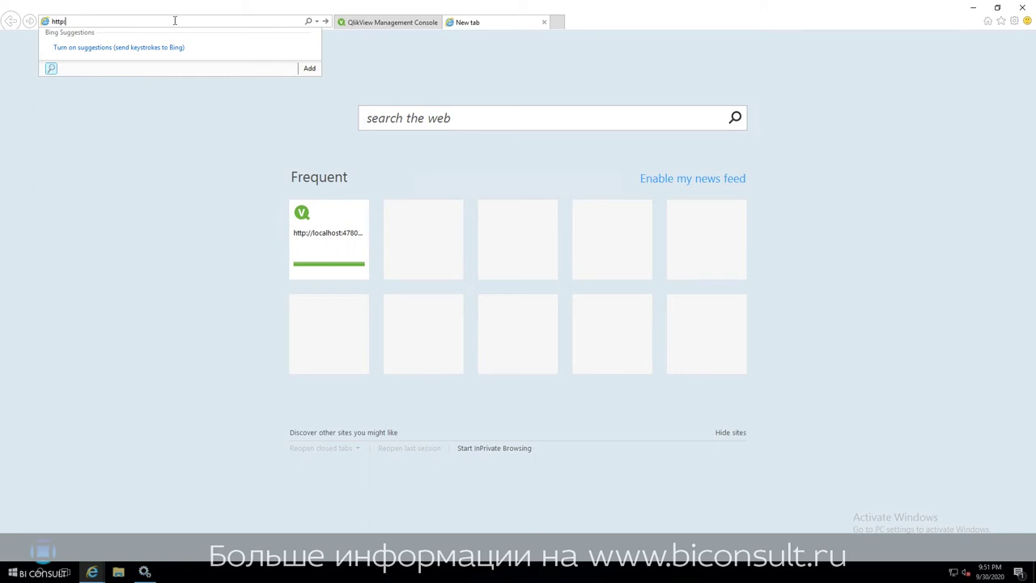
{"action": "type", "text": "://localhost:4780/"}
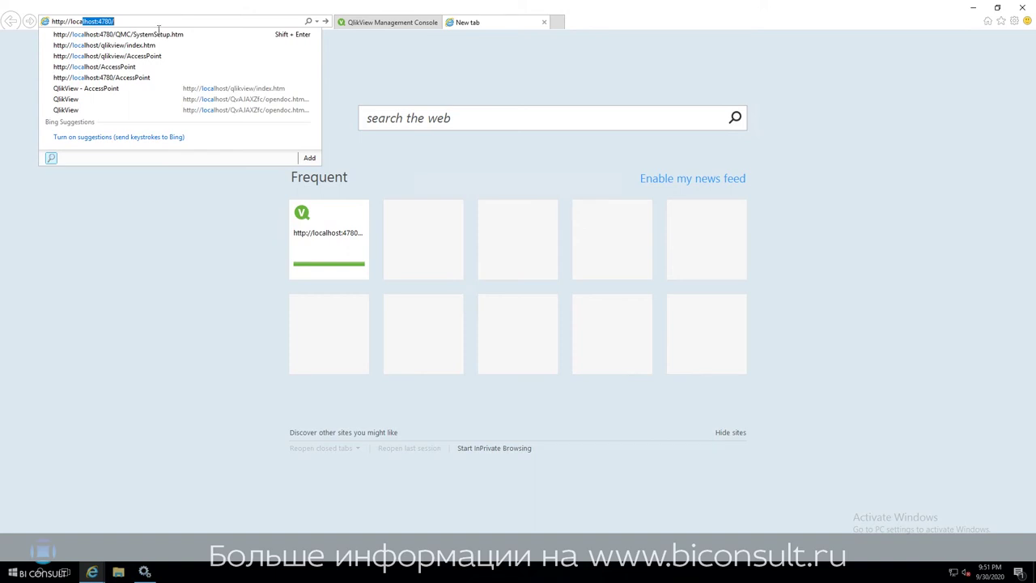
{"action": "left_click", "coordinate": [146, 45]}
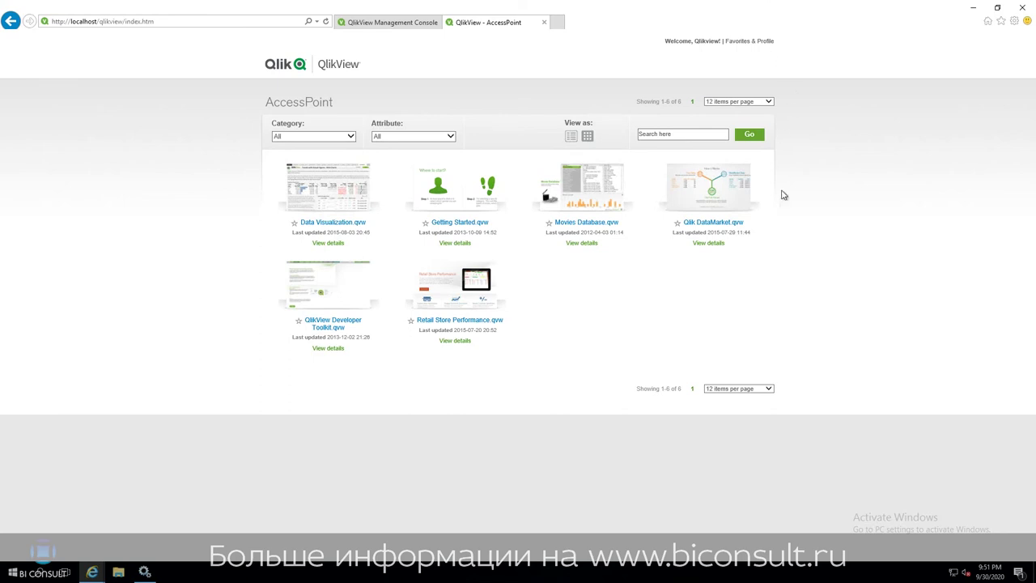
Open Movies Database.qvw past the security warning and view the Traditional OLAP and QlikView Model sheets.
{"action": "left_click", "coordinate": [594, 202]}
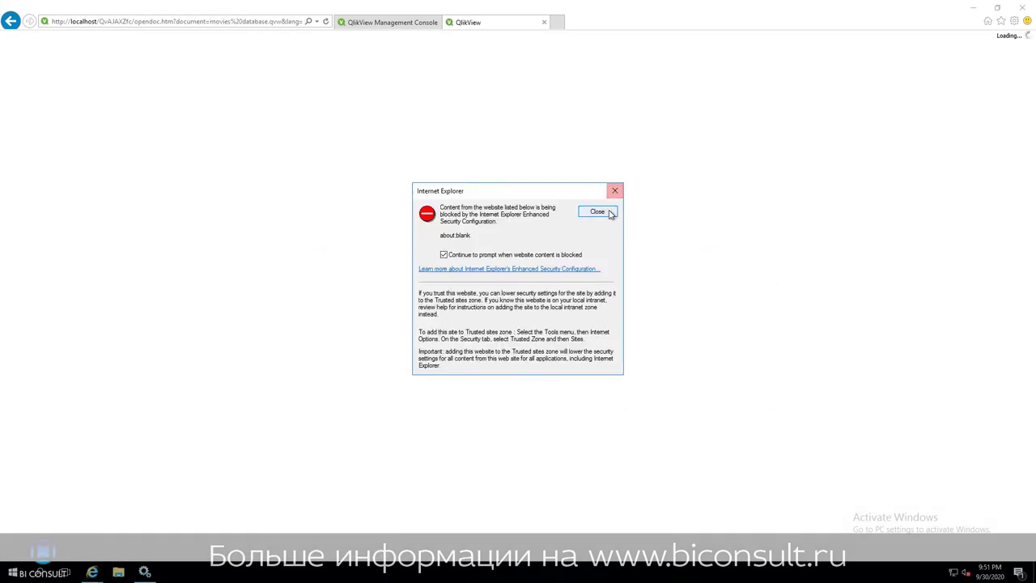
{"action": "left_click", "coordinate": [596, 211]}
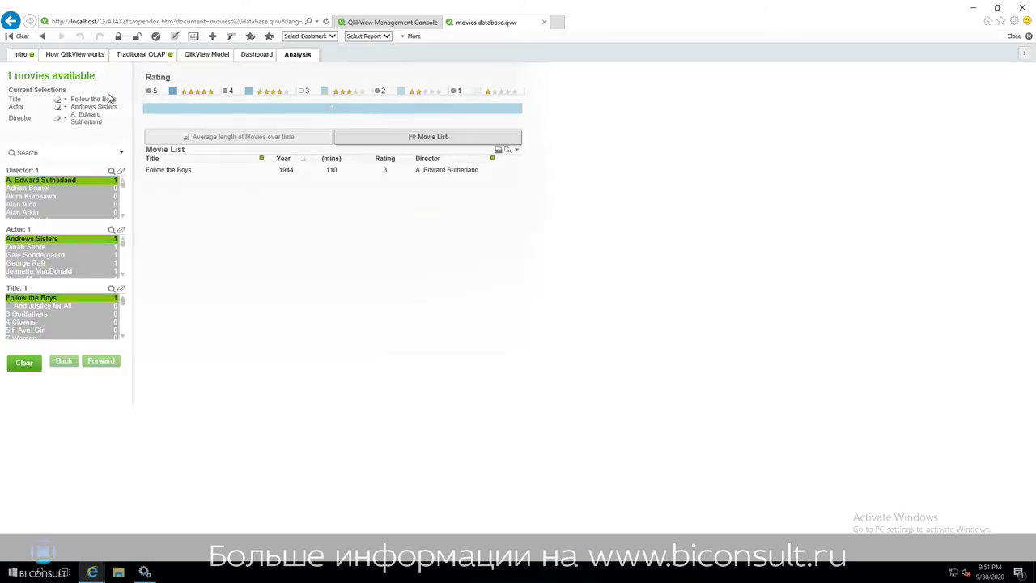
{"action": "left_click", "coordinate": [142, 54]}
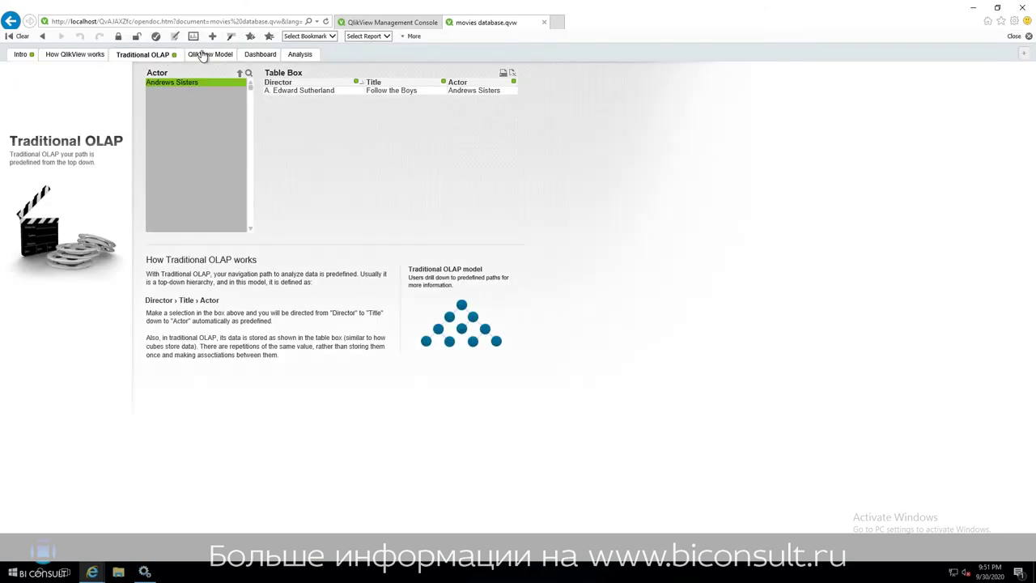
{"action": "left_click", "coordinate": [202, 54]}
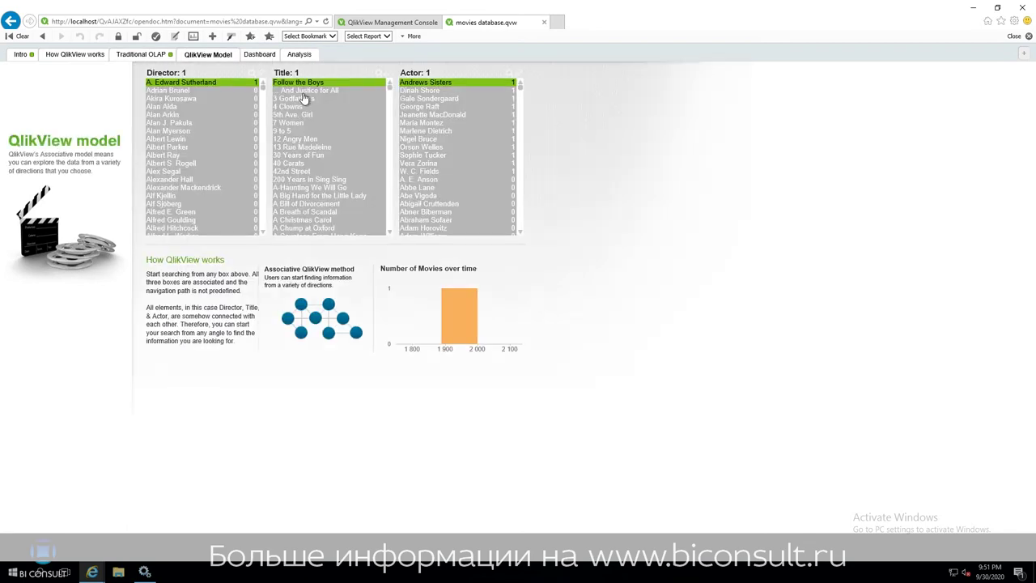
Select the film 7 Women and one actor, then return to the Management Console tab.
{"action": "left_click", "coordinate": [306, 122]}
{"action": "left_click", "coordinate": [429, 130]}
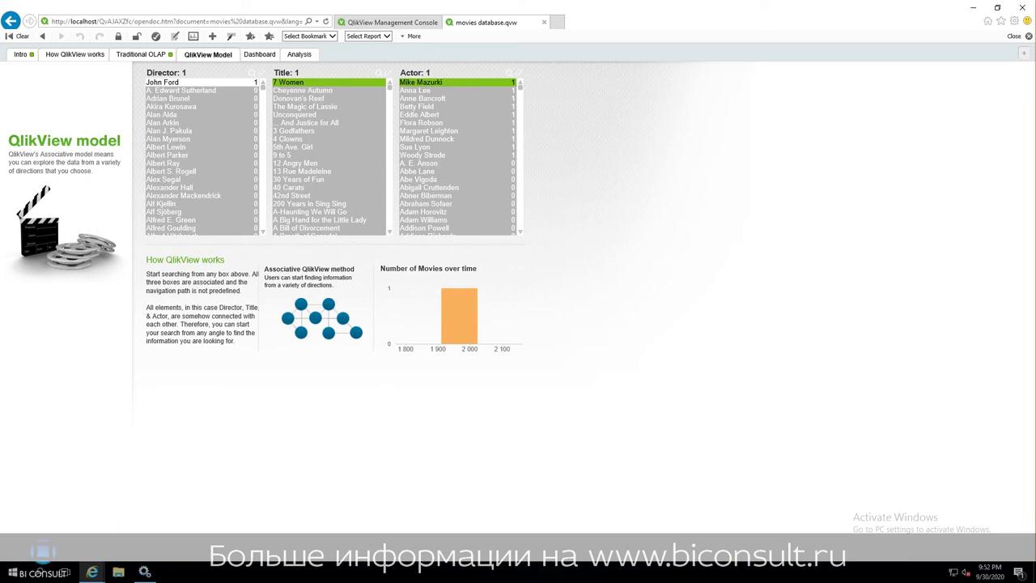
{"action": "left_click", "coordinate": [421, 22]}
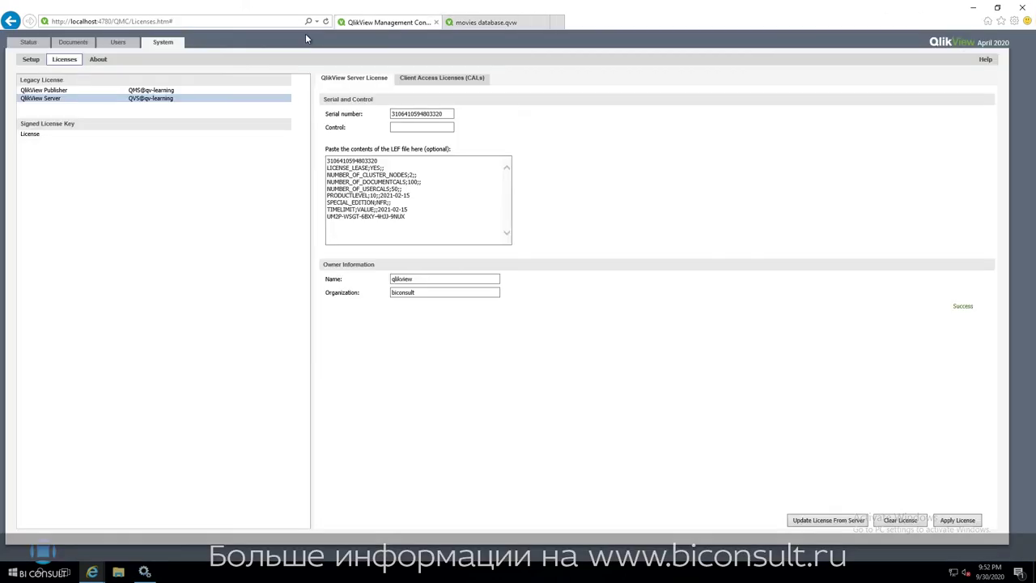
Paste the Publisher serial, enter its control number, owner qlikview and organization biconsult, then apply.
{"action": "left_click", "coordinate": [67, 91]}
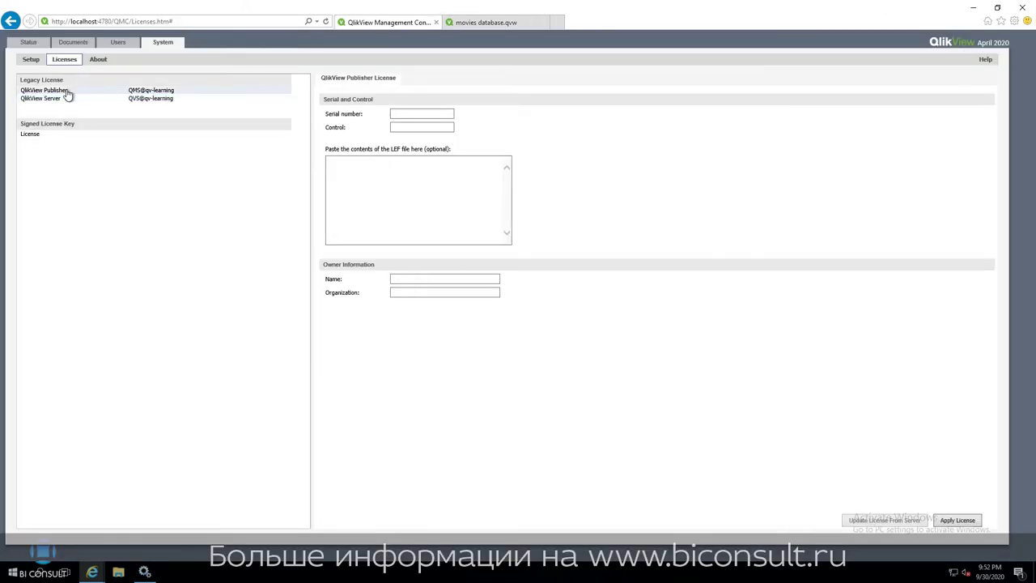
{"action": "left_click", "coordinate": [426, 114]}
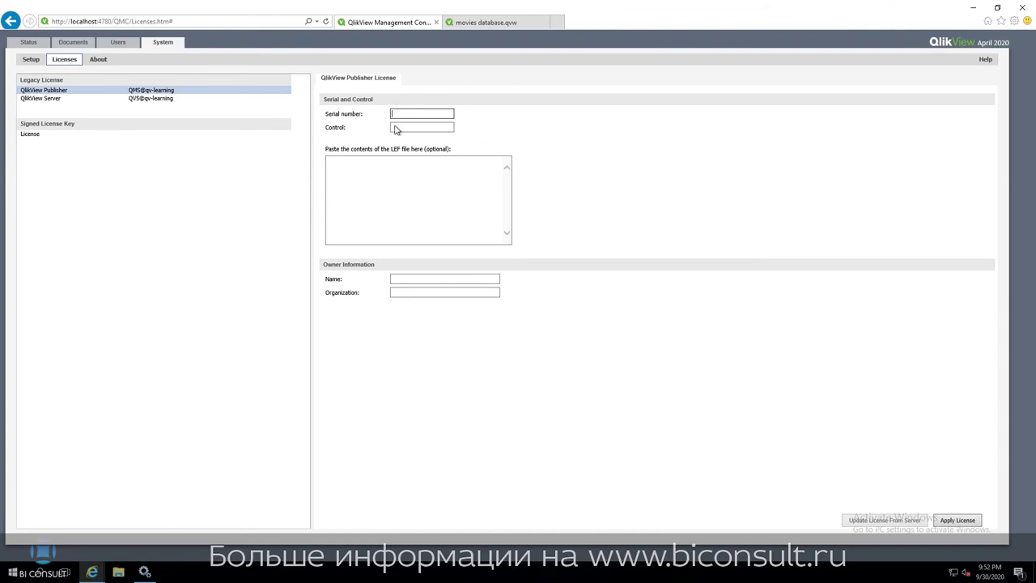
{"action": "key", "text": "ctrl+v"}
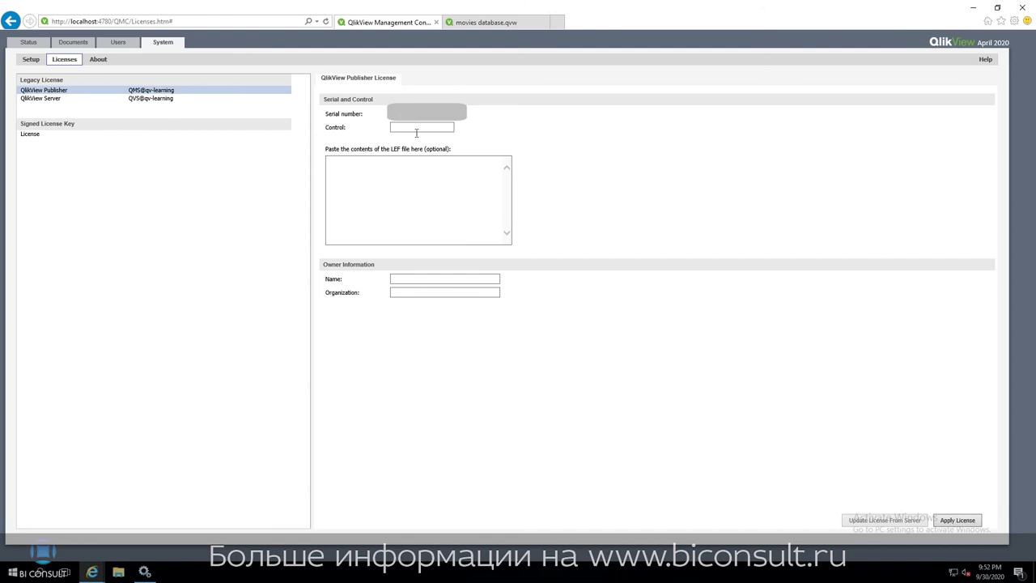
{"action": "left_click", "coordinate": [412, 130]}
{"action": "type", "text": "•••••"}
{"action": "left_click", "coordinate": [440, 278]}
{"action": "type", "text": "qlikview"}
{"action": "left_click", "coordinate": [441, 294]}
{"action": "type", "text": "biconsult"}
{"action": "left_click", "coordinate": [958, 524]}
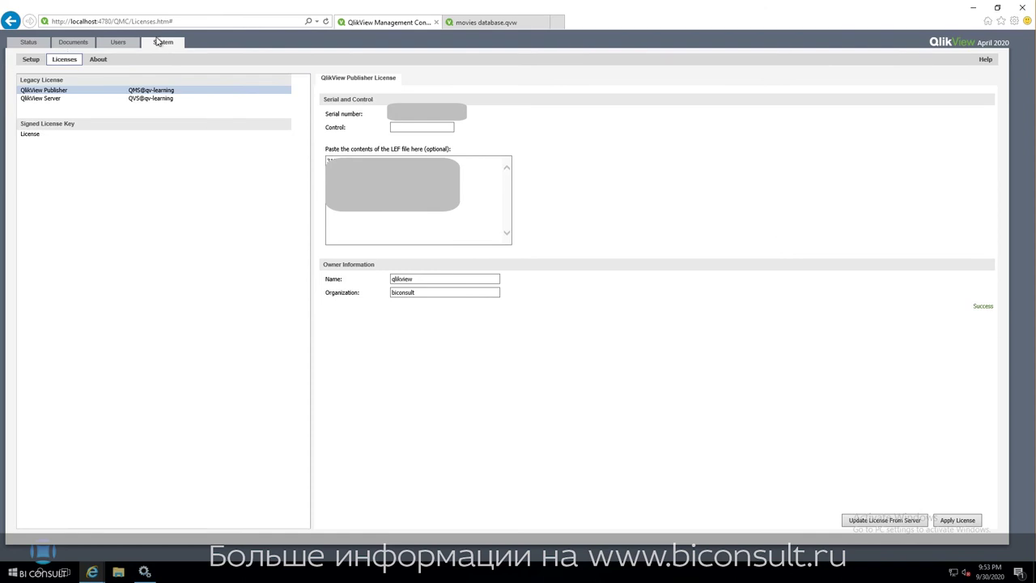
Check the Server license's 1 assigned named user CAL and the Publisher license, then return to Setup.
{"action": "left_click", "coordinate": [29, 60]}
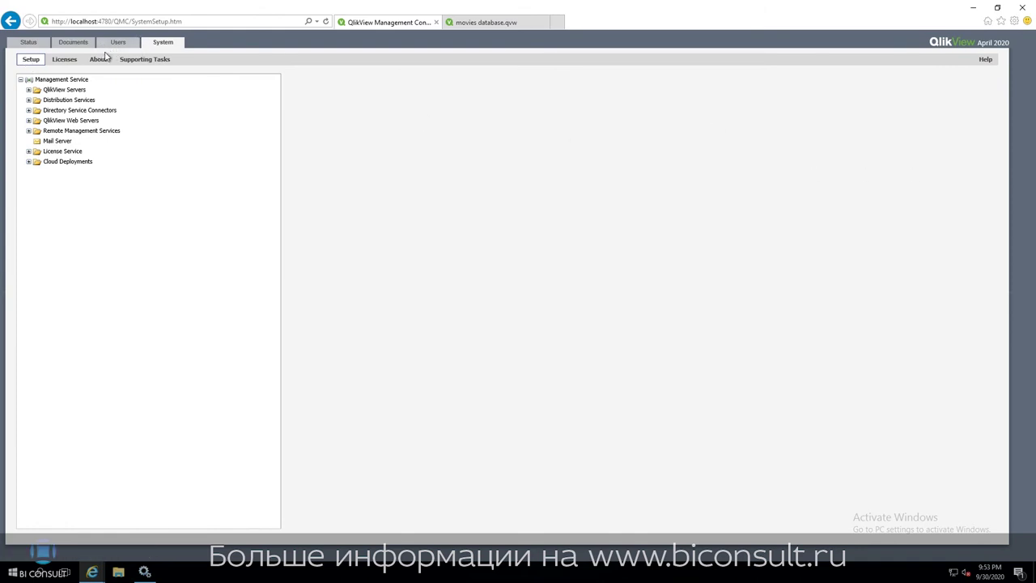
{"action": "left_click", "coordinate": [69, 64]}
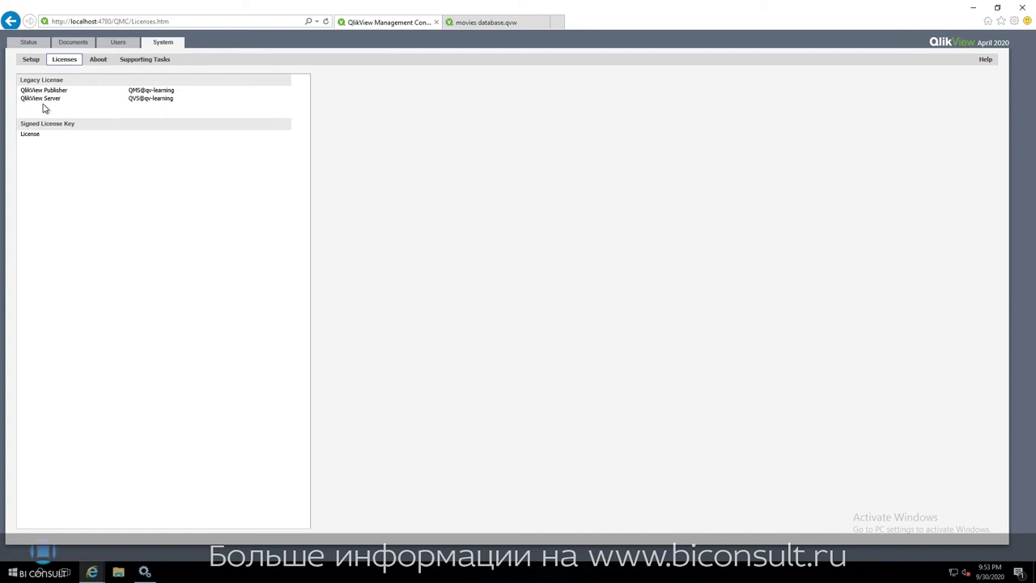
{"action": "left_click", "coordinate": [42, 100]}
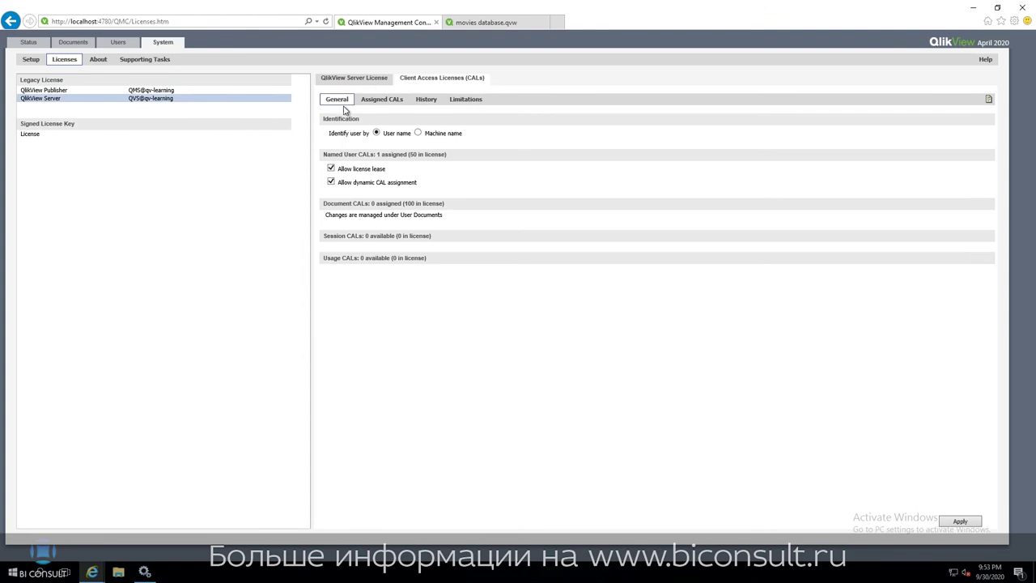
{"action": "left_click_drag", "start_coordinate": [382, 154], "coordinate": [372, 152]}
{"action": "left_click", "coordinate": [371, 152]}
{"action": "left_click", "coordinate": [98, 92]}
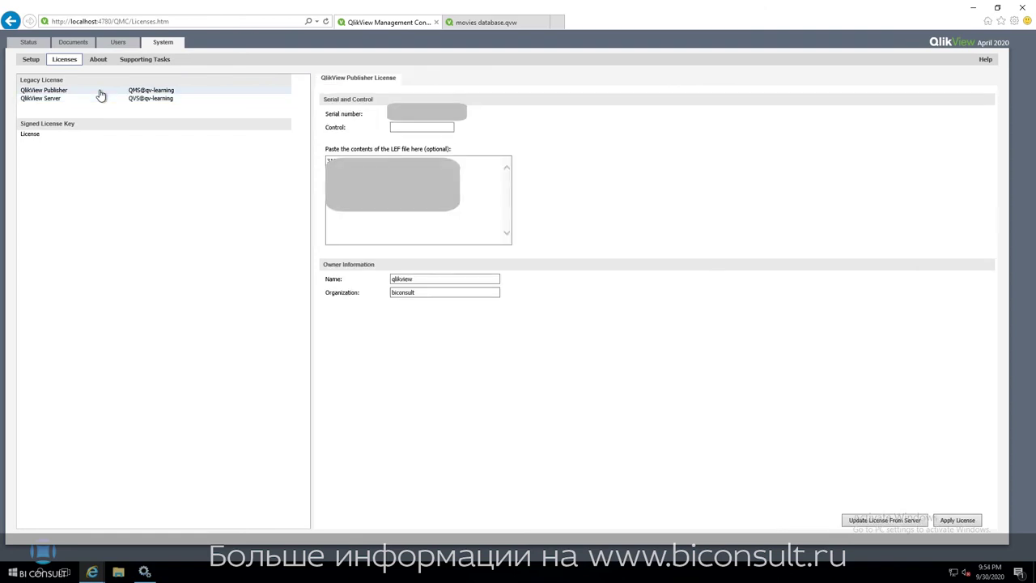
{"action": "left_click", "coordinate": [40, 98]}
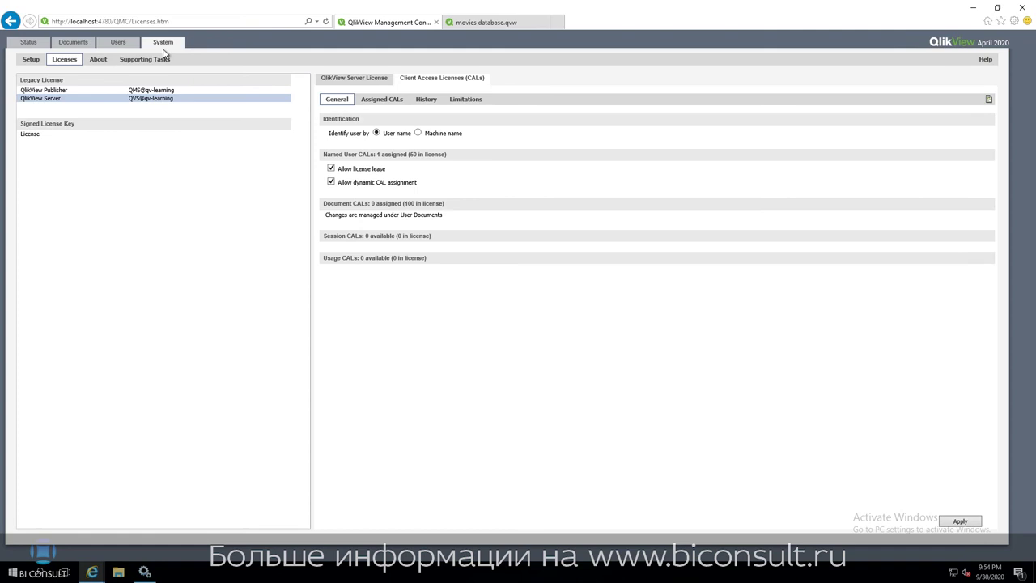
{"action": "left_click", "coordinate": [22, 59]}
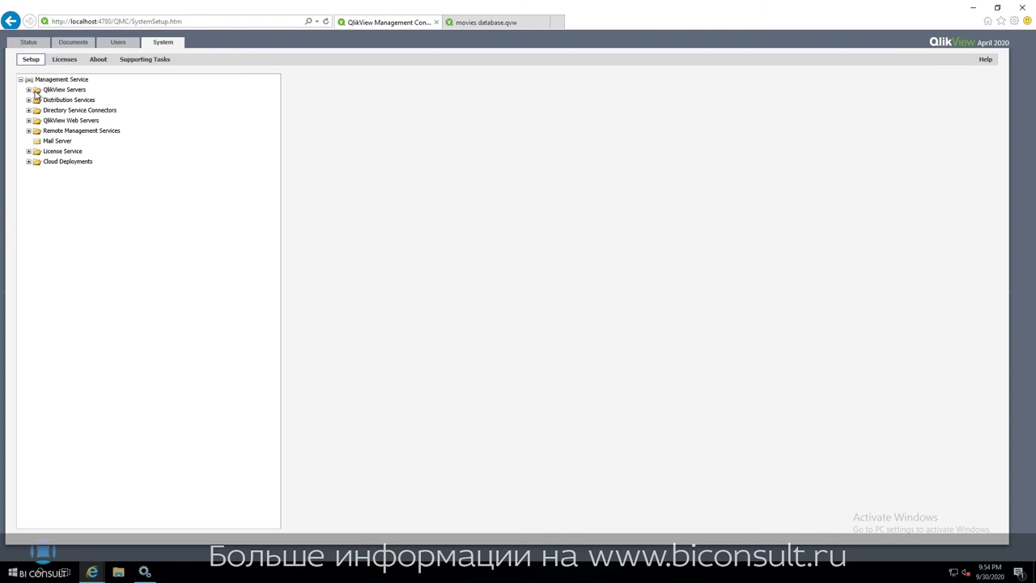
Show the QVS@qv-learning Folders tab with root folder C:\ProgramData\QlikTech\Documents.
{"action": "left_click", "coordinate": [28, 90]}
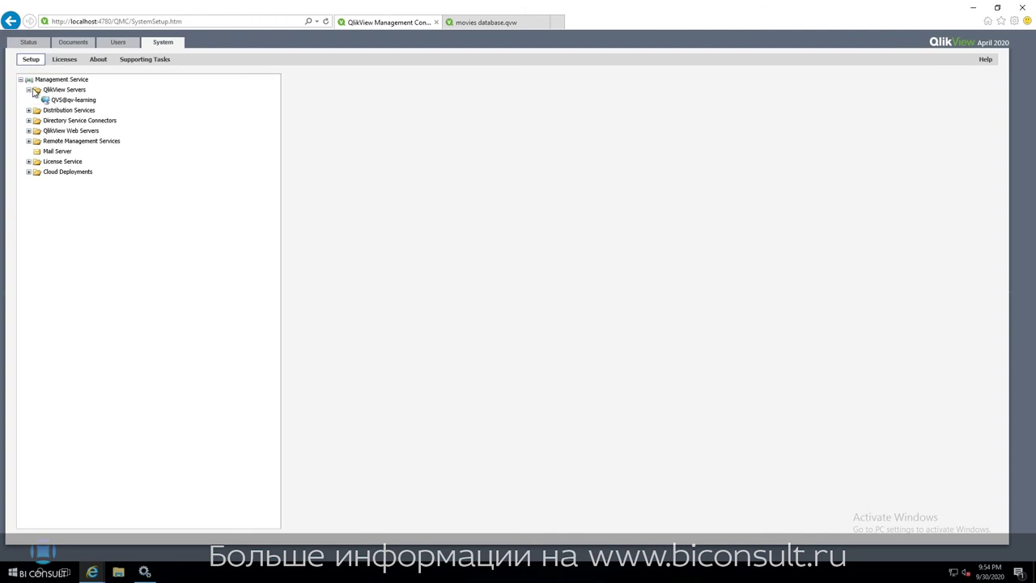
{"action": "left_click", "coordinate": [64, 100]}
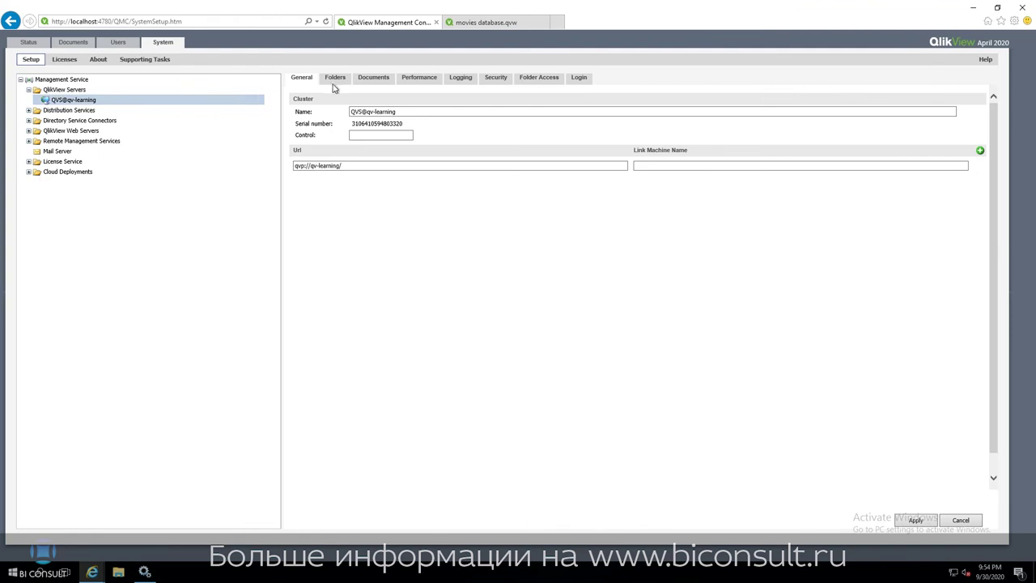
{"action": "left_click", "coordinate": [336, 81]}
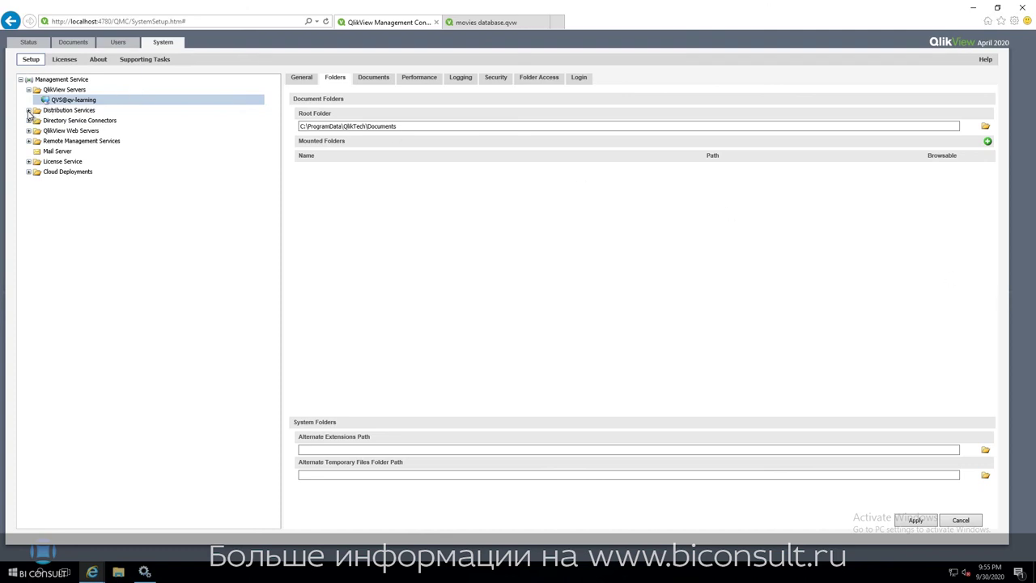
{"action": "left_click", "coordinate": [29, 111]}
Inspect the QDS@qv-learning General settings, then switch to the Source Documents list.
{"action": "left_click", "coordinate": [57, 120]}
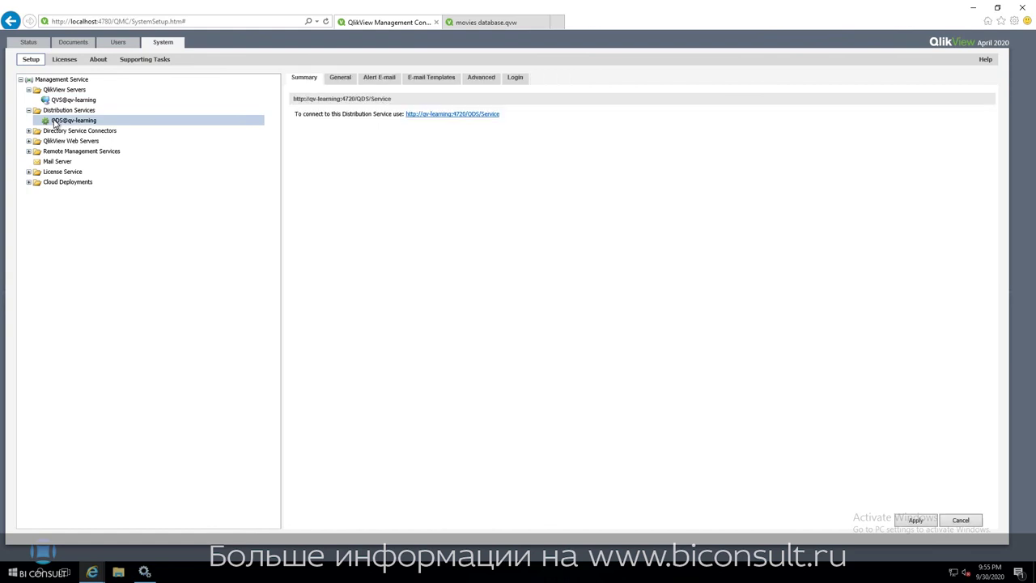
{"action": "left_click", "coordinate": [335, 81]}
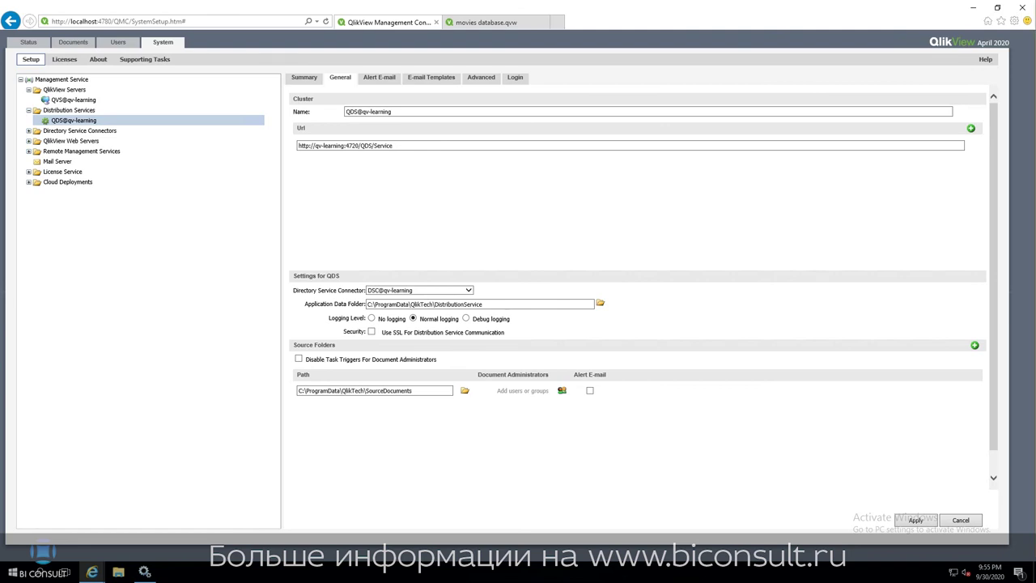
{"action": "left_click", "coordinate": [79, 44]}
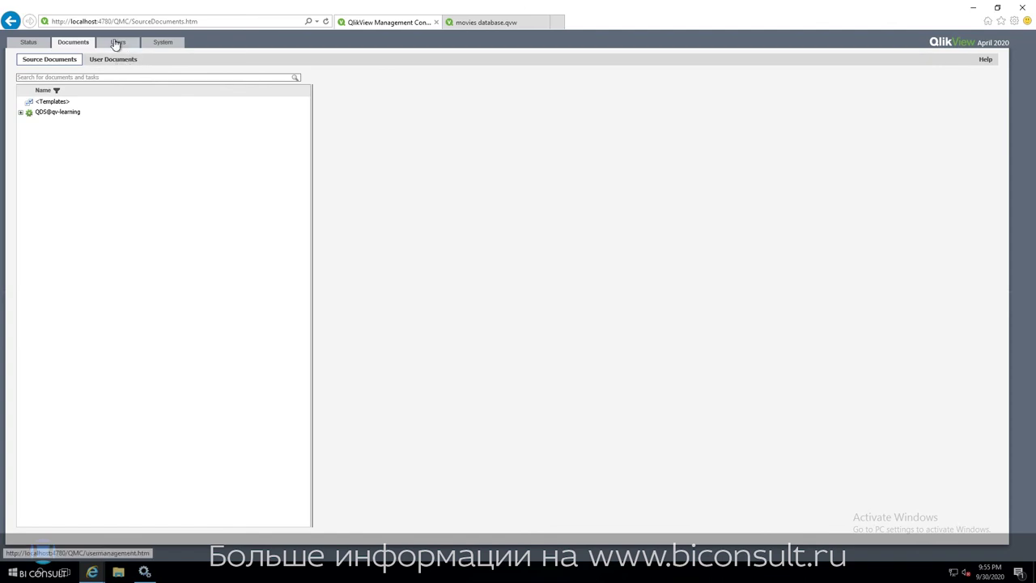
Open the User Documents subtab under Documents to list the QVS@qv-learning server.
{"action": "left_click", "coordinate": [118, 42]}
{"action": "left_click", "coordinate": [75, 41]}
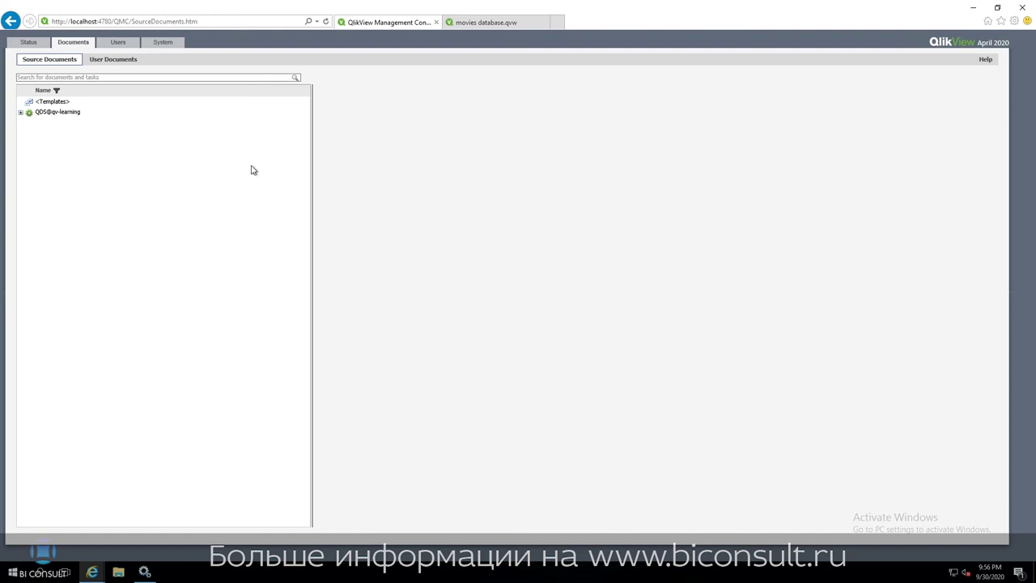
{"action": "left_click", "coordinate": [112, 59]}
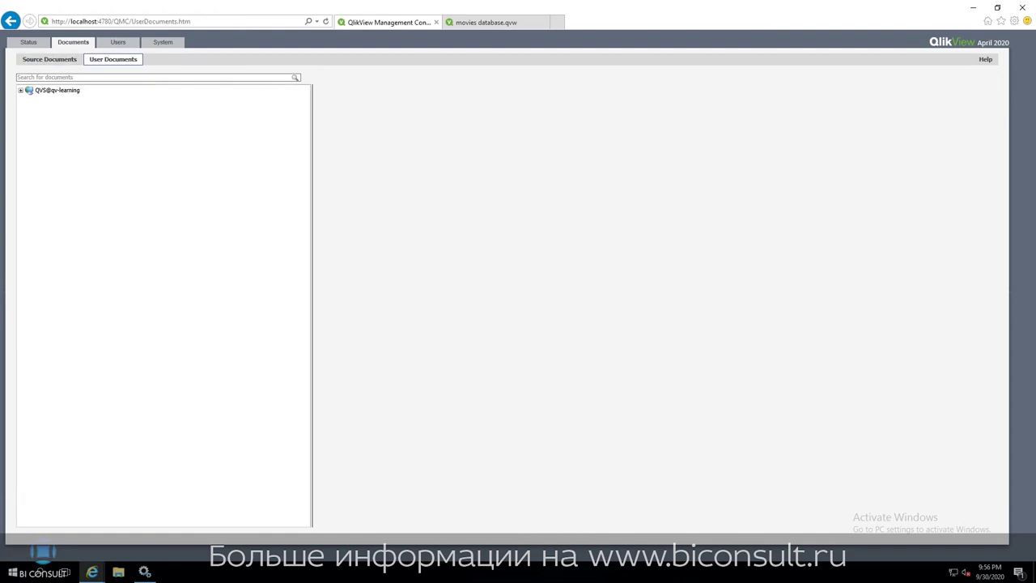